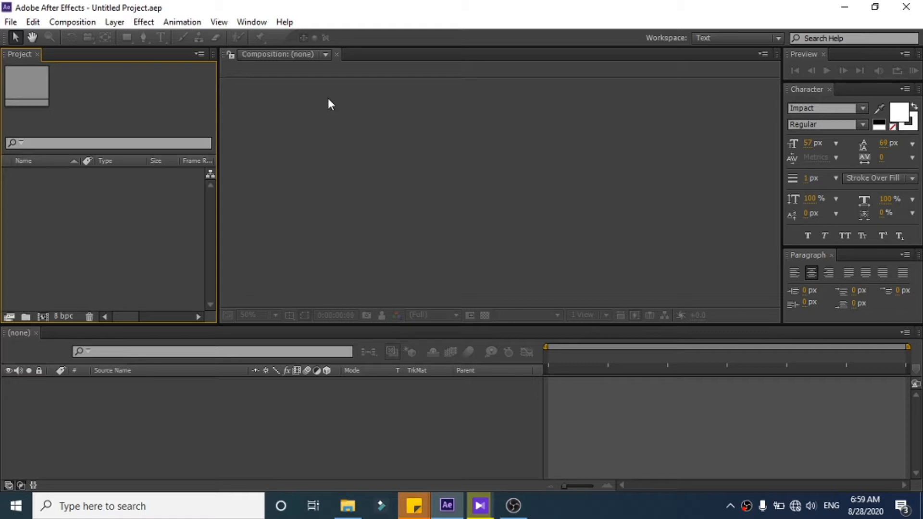
Step: Create a new composition named Comp 1 with the HDTV 1080 29.97 preset and a 30-second duration
right_click(279, 56)
click(157, 427)
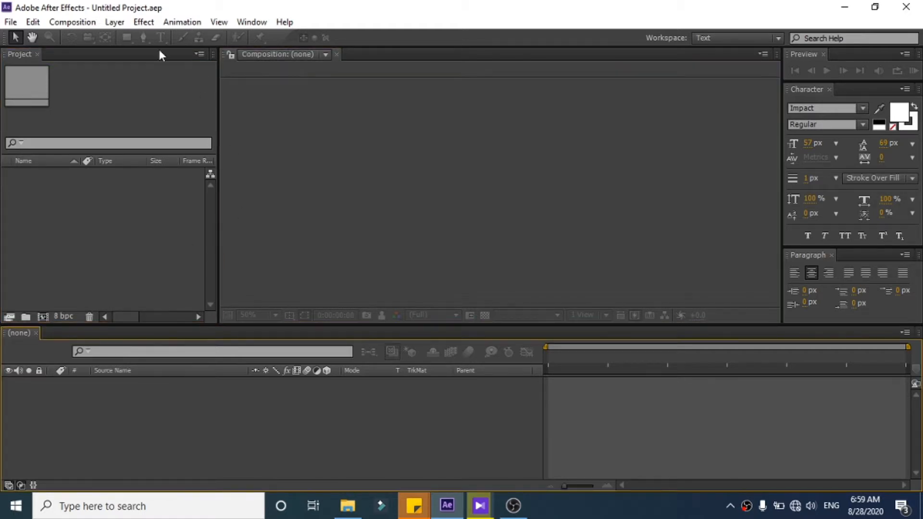
click(79, 188)
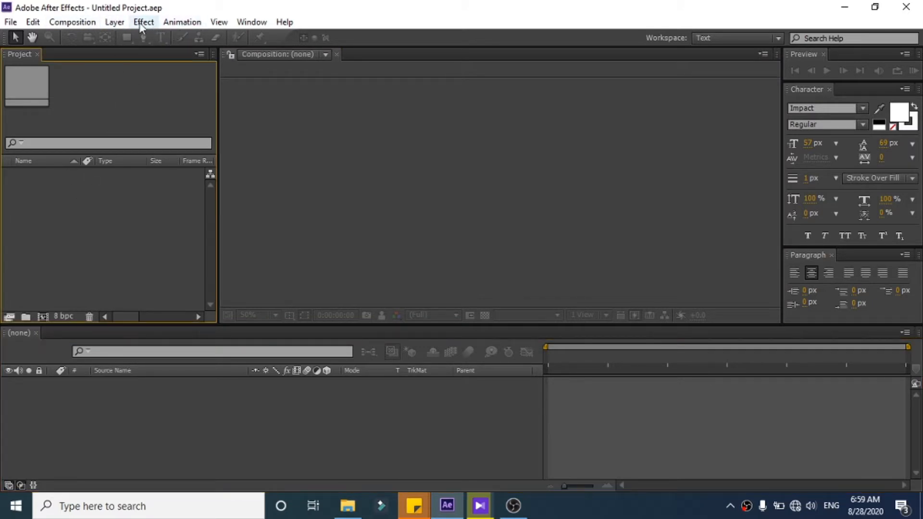
click(72, 21)
click(105, 37)
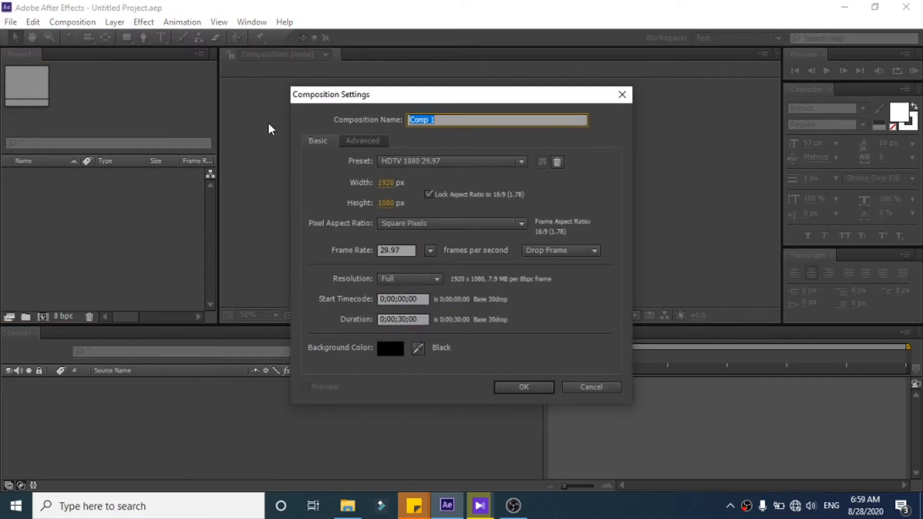
click(522, 387)
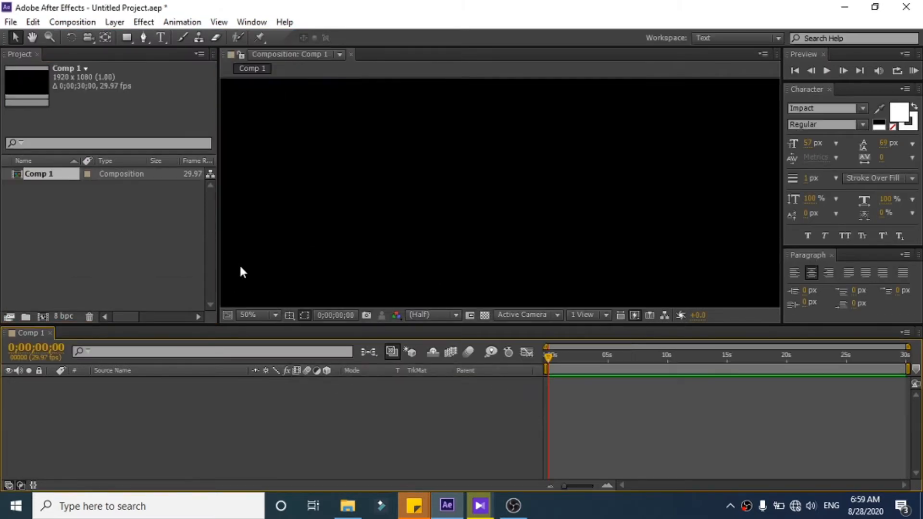
Step: Draw a large paragraph text box in the frame and fill it with the "Presentasi adalah suatu kegiatan" paragraph copied from the Sticky Notes note
click(161, 37)
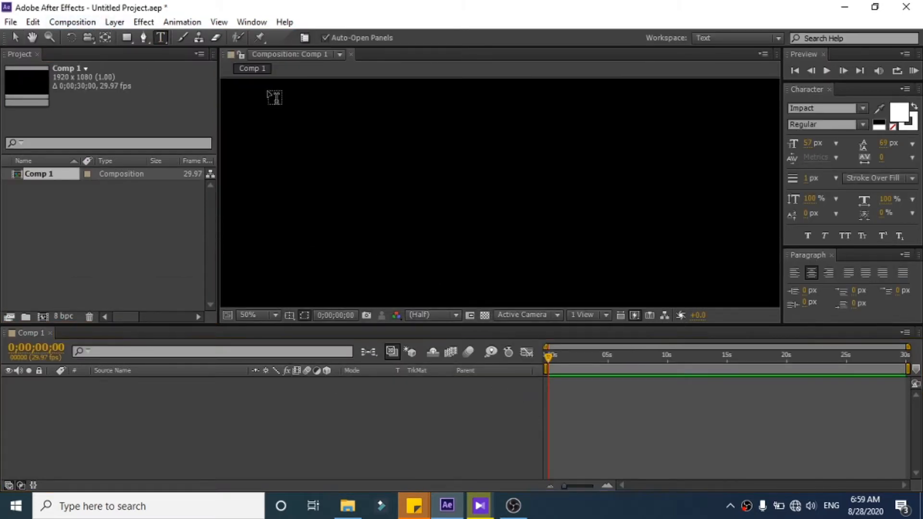
drag(337, 127, 703, 293)
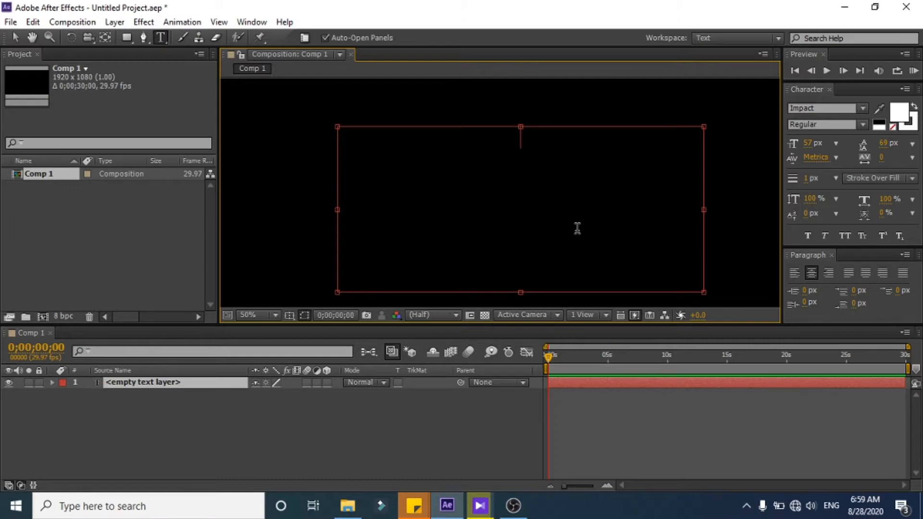
mouse_move(414, 505)
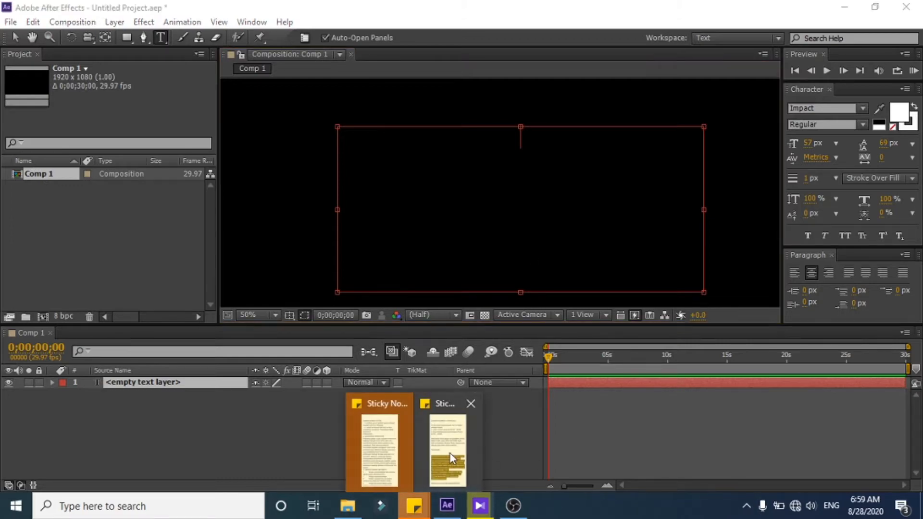
mouse_move(448, 452)
click(381, 452)
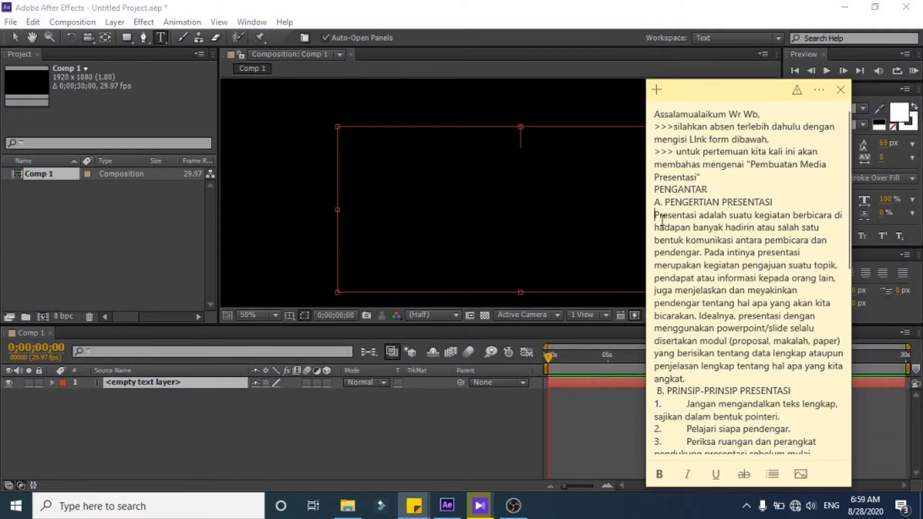
drag(654, 214, 709, 380)
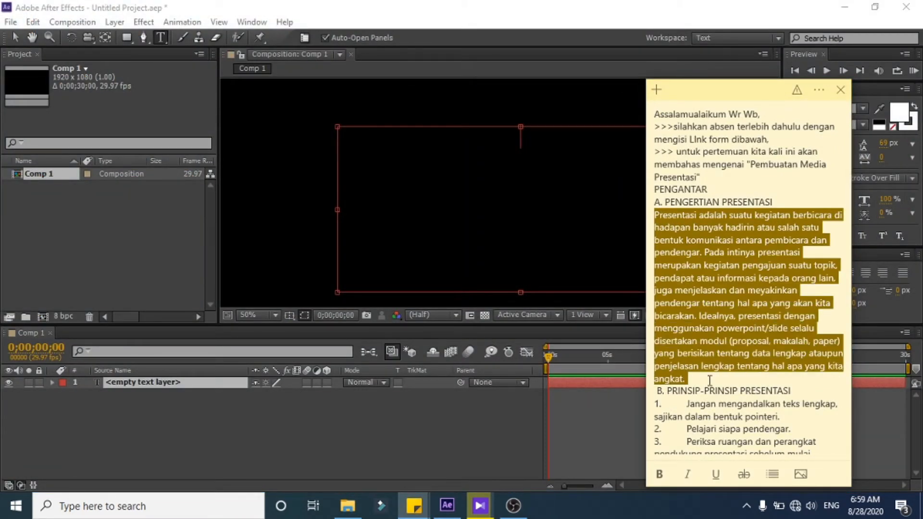
key(ctrl+c)
click(553, 230)
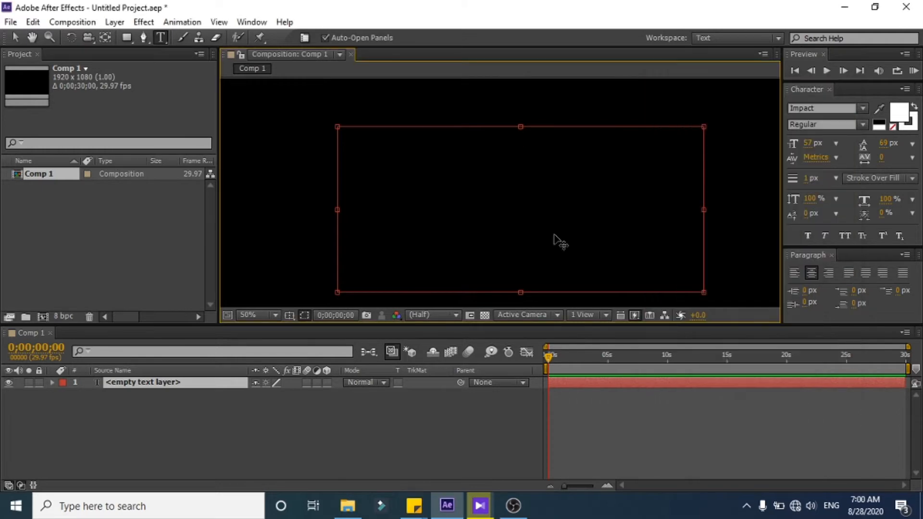
key(ctrl+v)
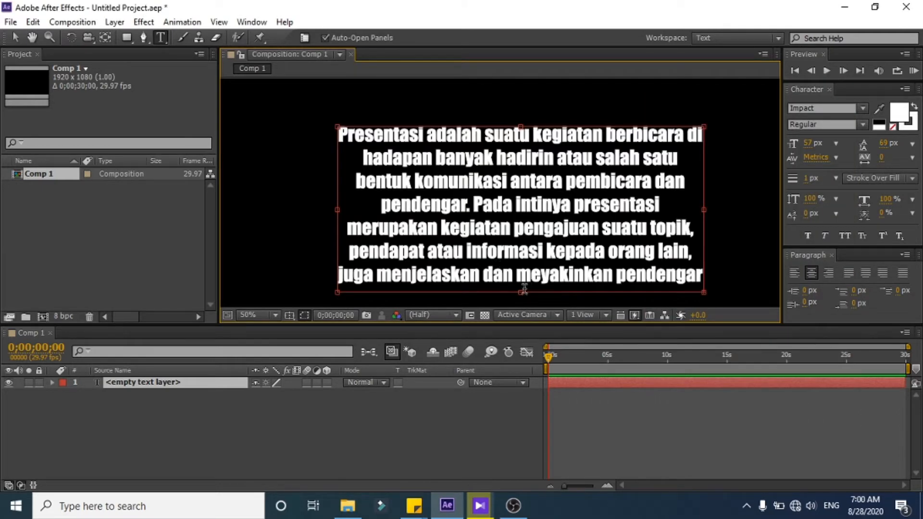
Step: Widen the text box and extend it downward far enough to hold the whole paragraph, ending text editing
drag(338, 209, 283, 209)
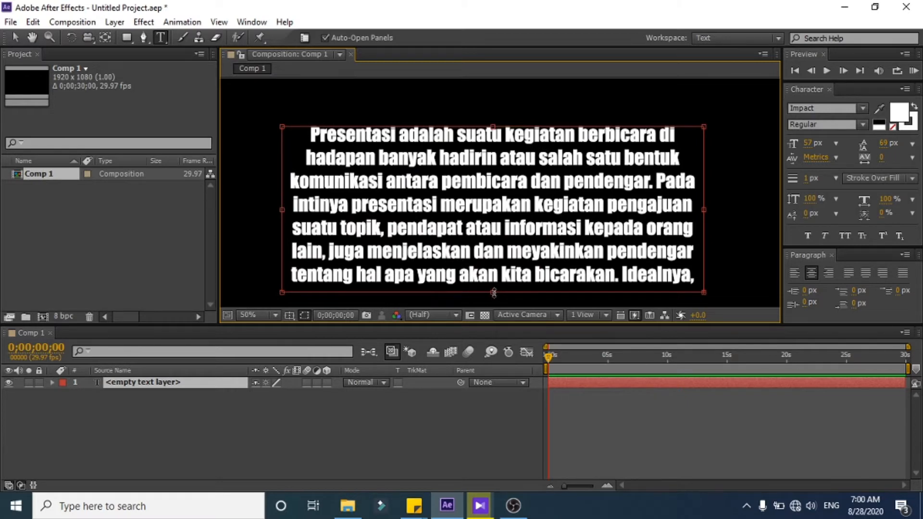
drag(494, 292, 517, 454)
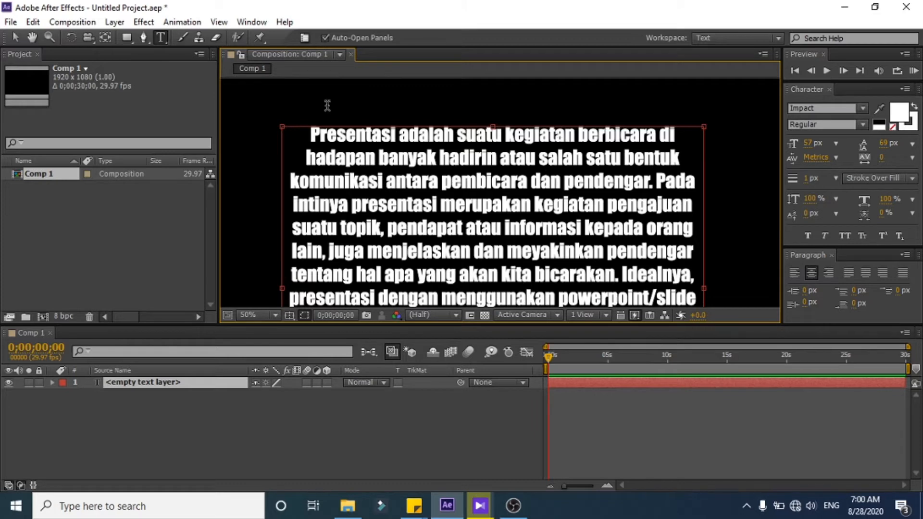
click(15, 37)
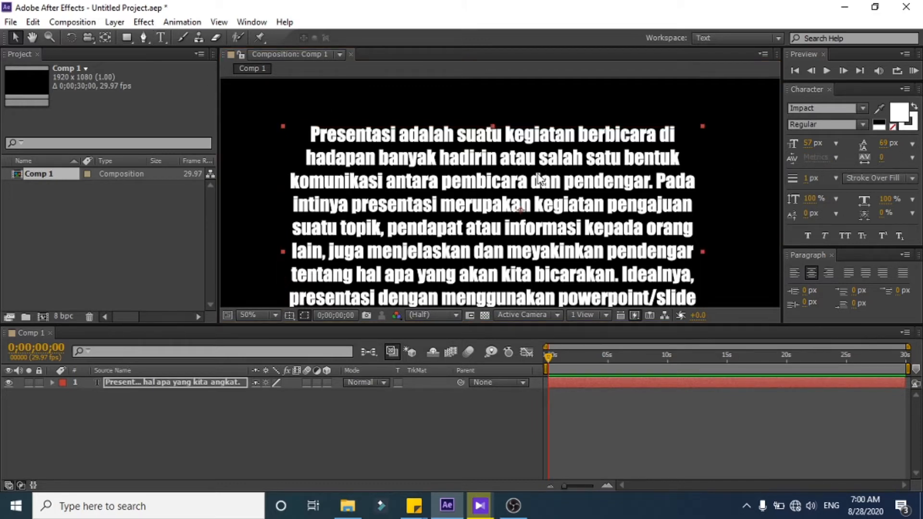
Step: Move the paragraph layer down to about 1042, 1315 so its first line sits at the frame's lower edge
drag(539, 159, 534, 68)
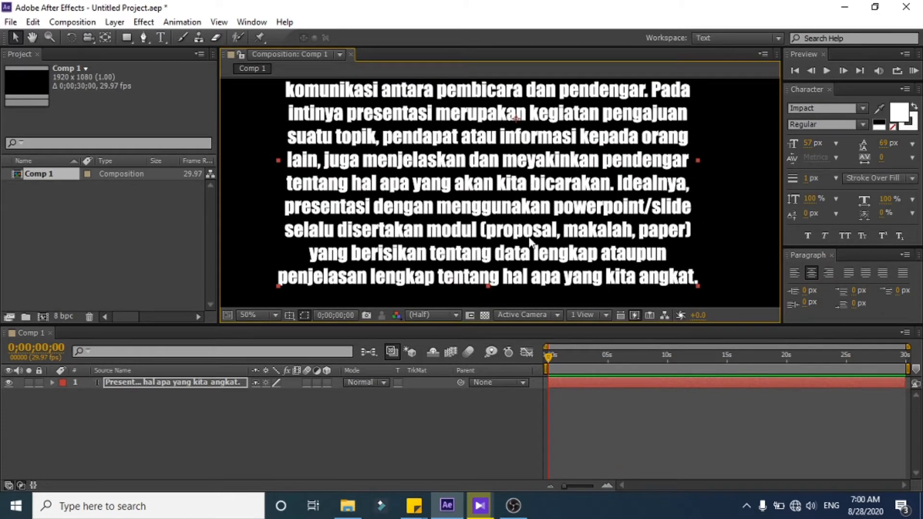
drag(523, 276, 524, 297)
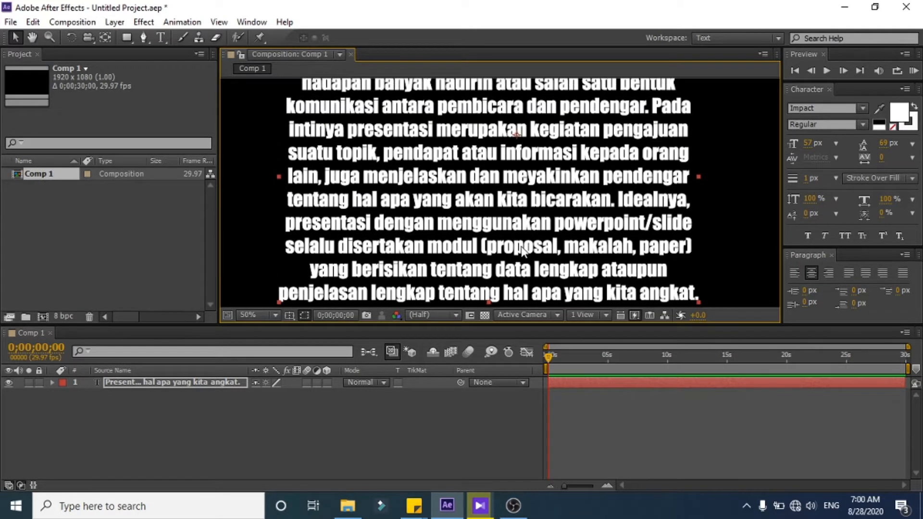
drag(521, 244, 532, 333)
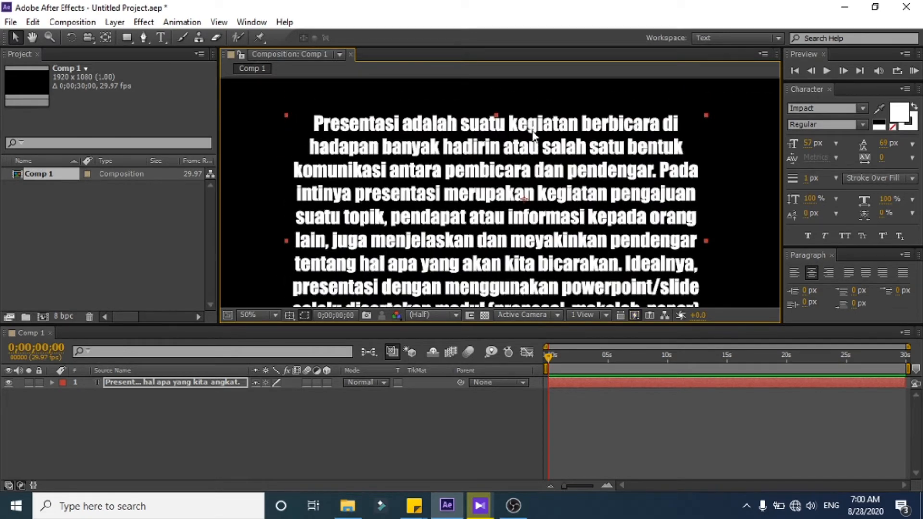
drag(535, 133, 538, 316)
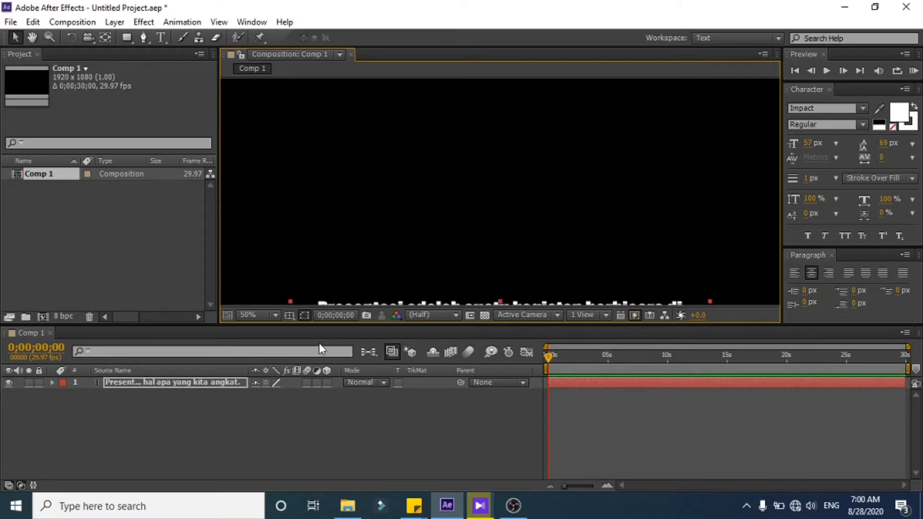
Step: Add a Position keyframe to the paragraph layer at 0;00;00;00
click(52, 382)
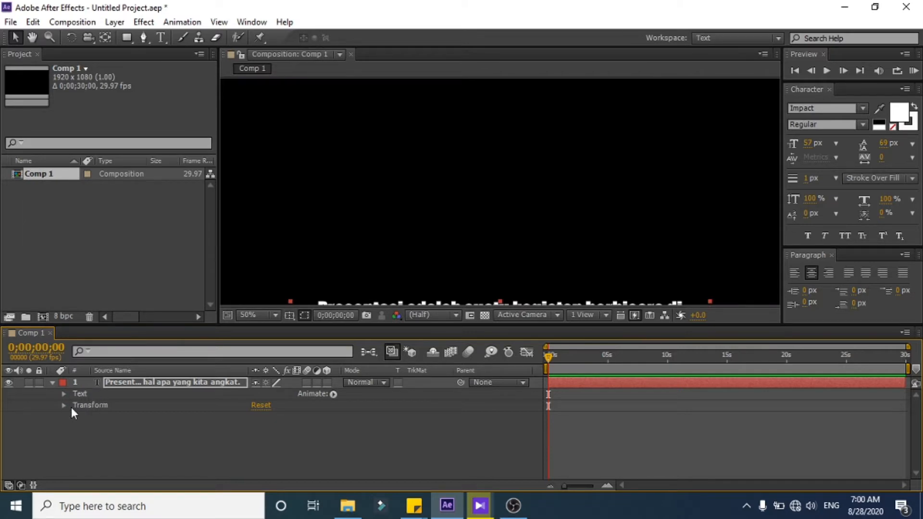
click(64, 405)
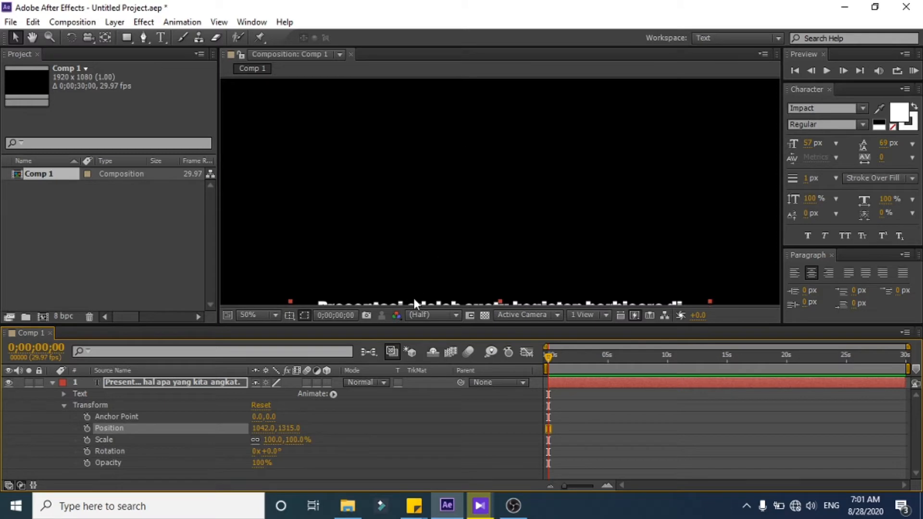
click(87, 428)
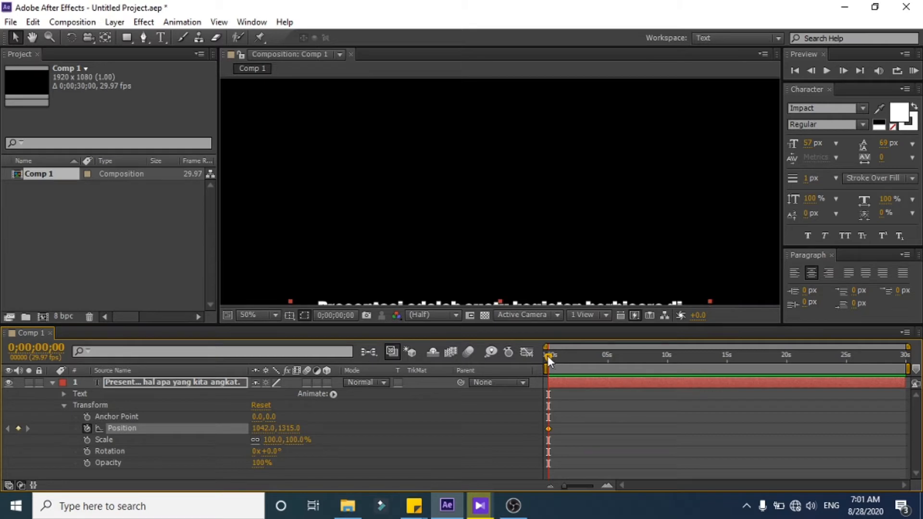
Step: At 0;00;24;29, animate the paragraph layer upward by setting its Position to about 1047, 395
drag(547, 356, 845, 364)
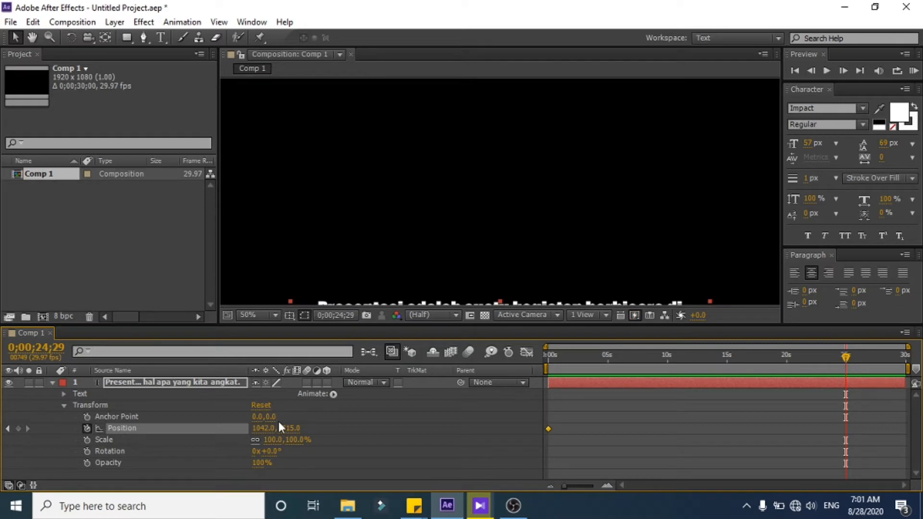
drag(265, 429, 37, 441)
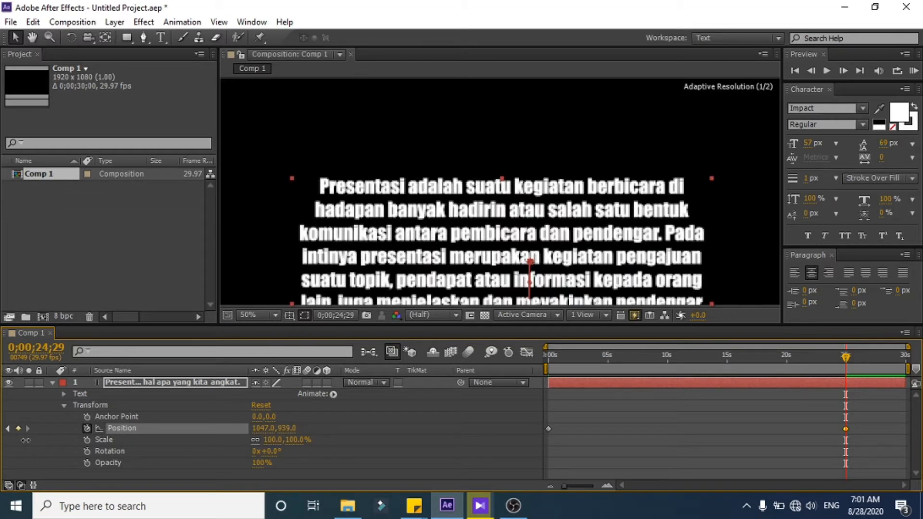
drag(287, 428, 34, 441)
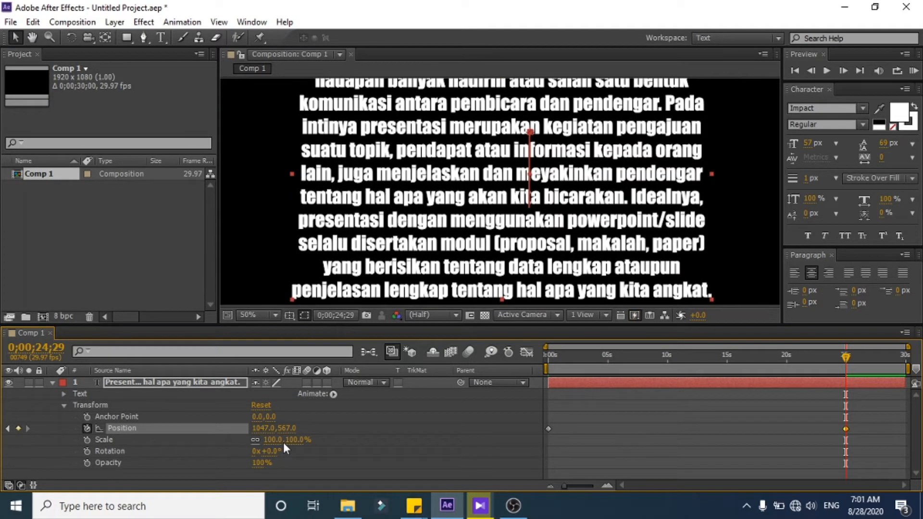
drag(290, 432, 170, 427)
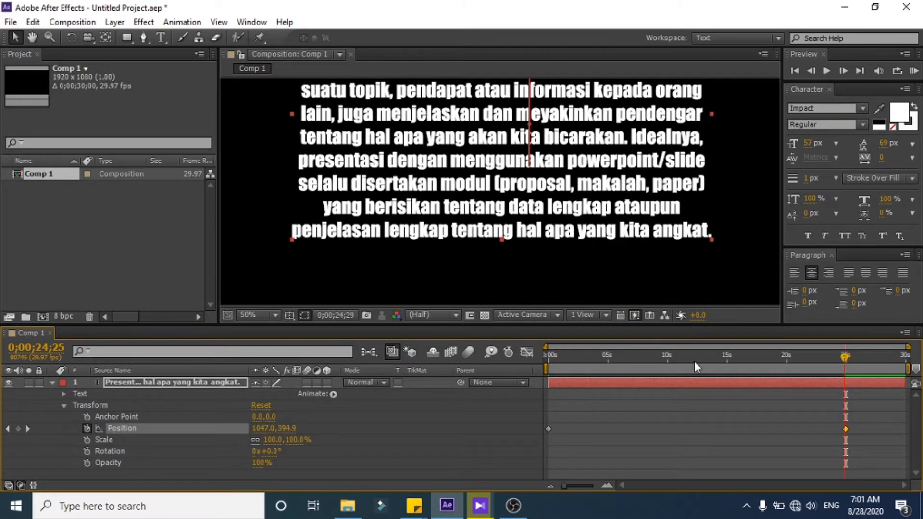
Step: Preview the scrolling paragraph animation from the start of the composition
drag(694, 361, 550, 367)
key(space)
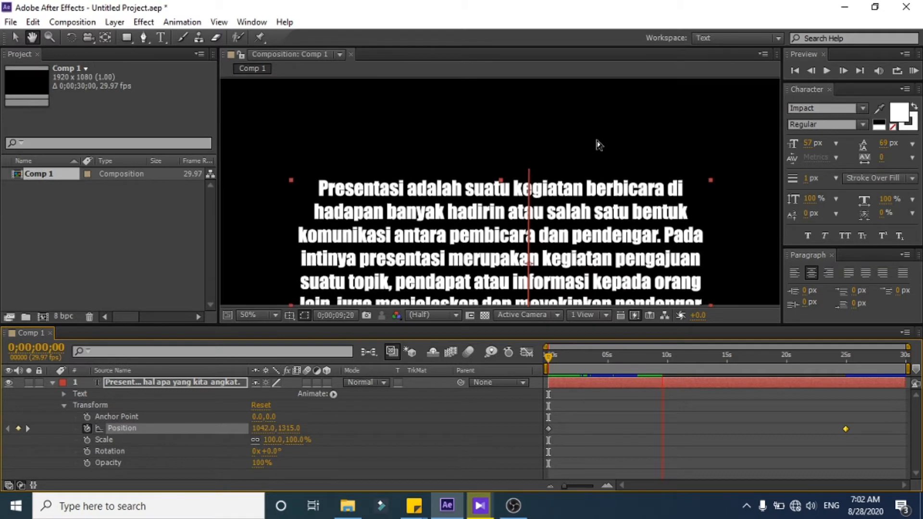
key(space)
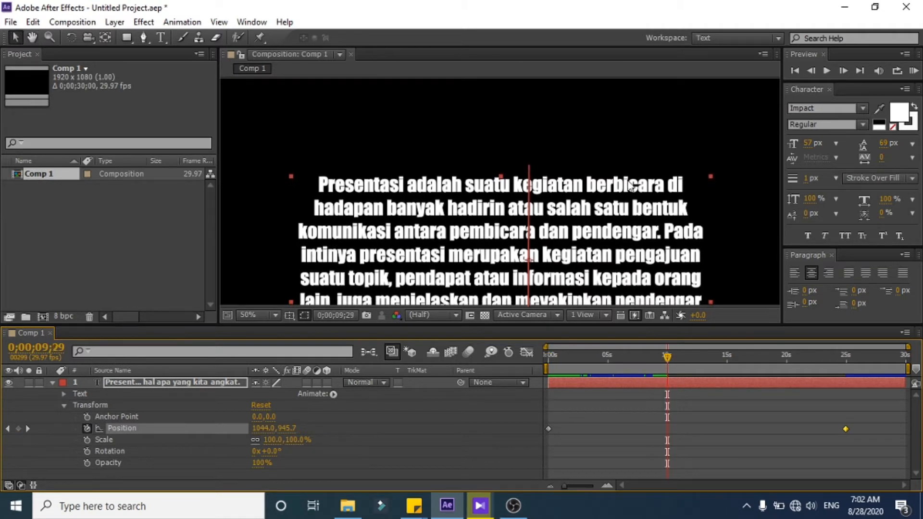
Step: Hide the paragraph layer and draw a new text box across the middle of the frame containing the letter S
click(9, 382)
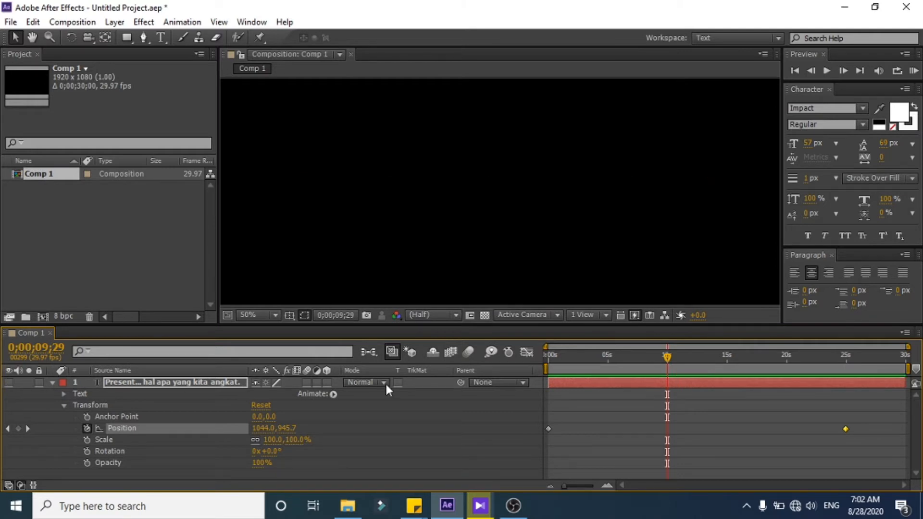
click(52, 382)
click(160, 37)
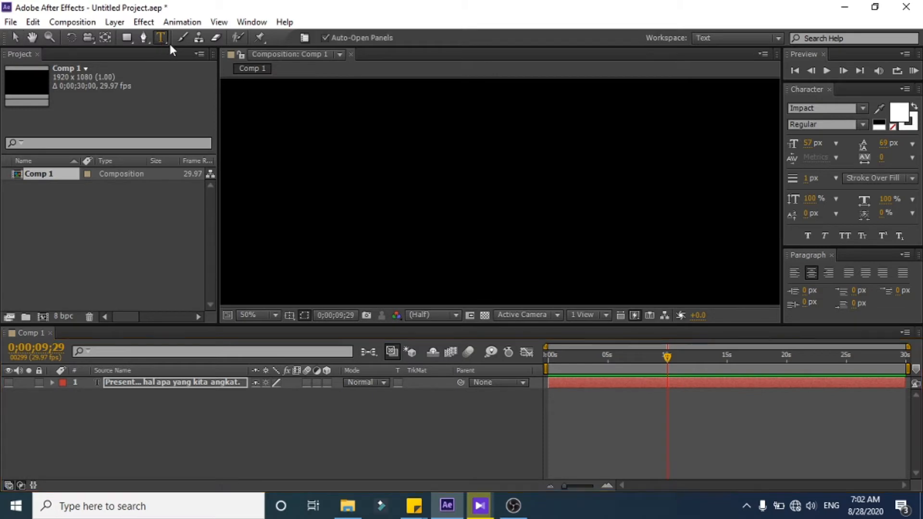
drag(321, 178, 678, 254)
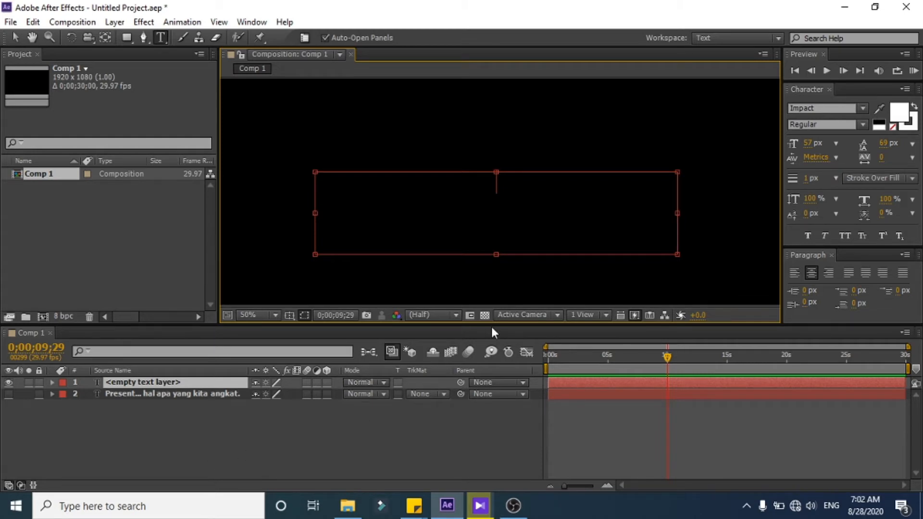
text(S)
Step: Add a Source Text keyframe to the S text layer at 0;00;00;00
drag(671, 364, 665, 362)
drag(603, 355, 551, 355)
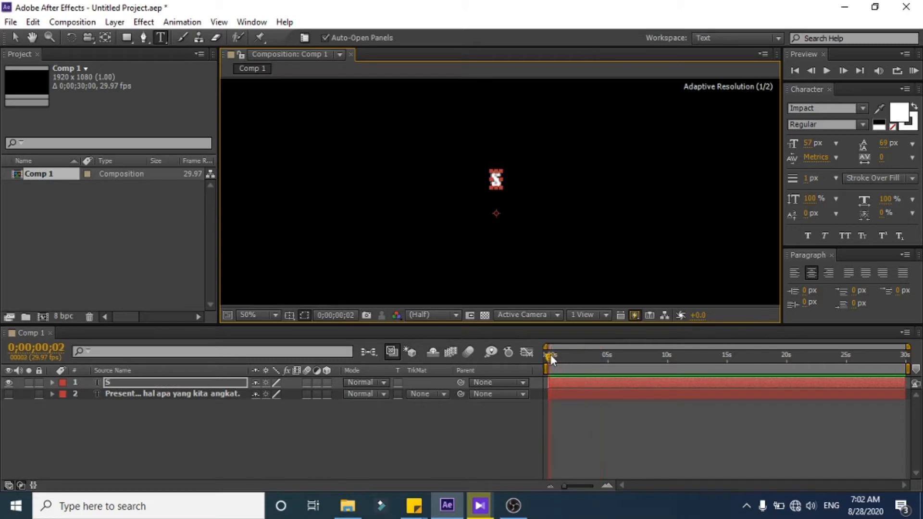
click(549, 354)
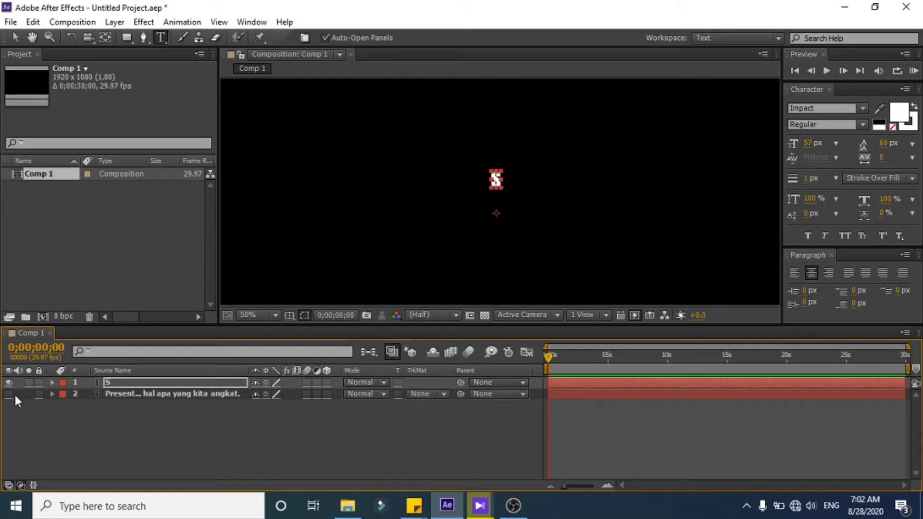
click(52, 382)
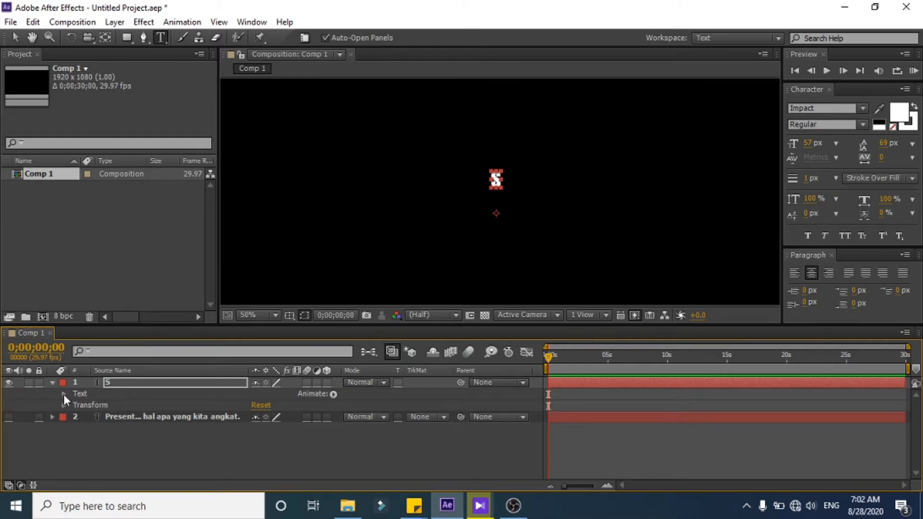
click(64, 394)
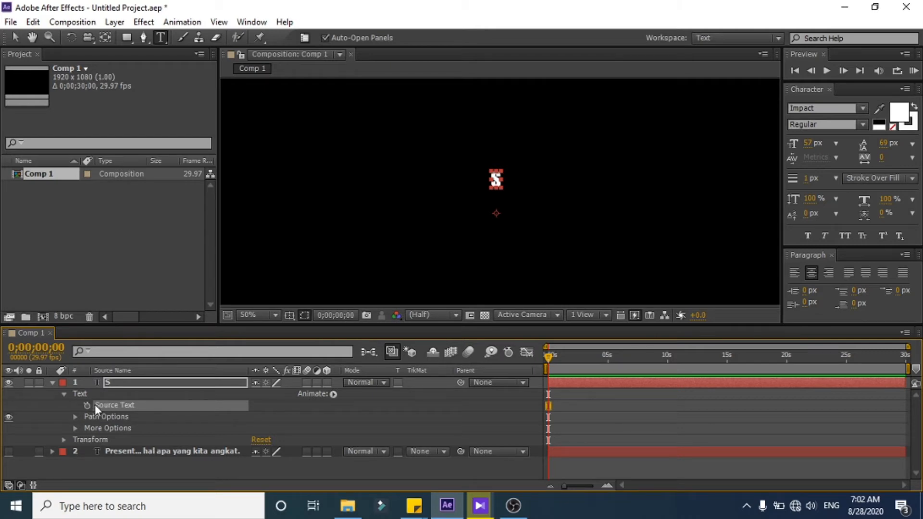
click(87, 404)
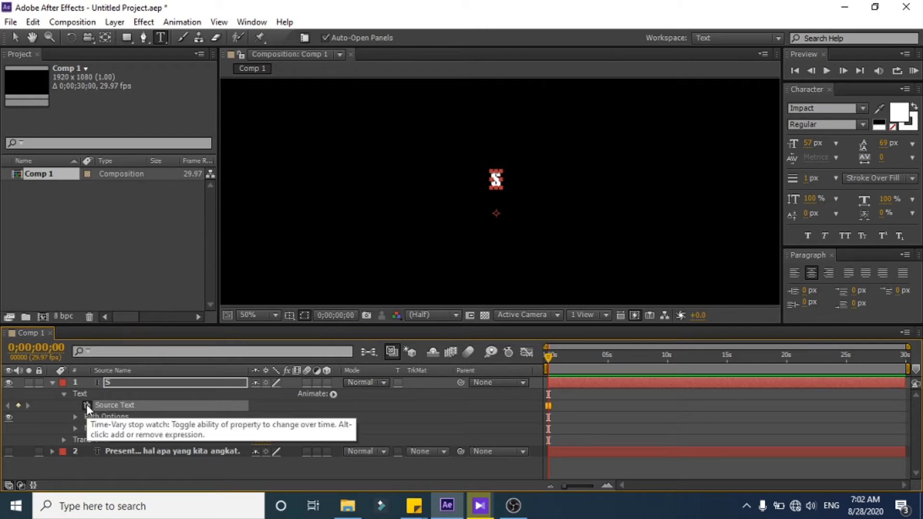
Step: Add Source Text keyframes on the S layer reading SM at 0;00;00;22 and SMK at 0;00;01;19
drag(547, 356, 557, 356)
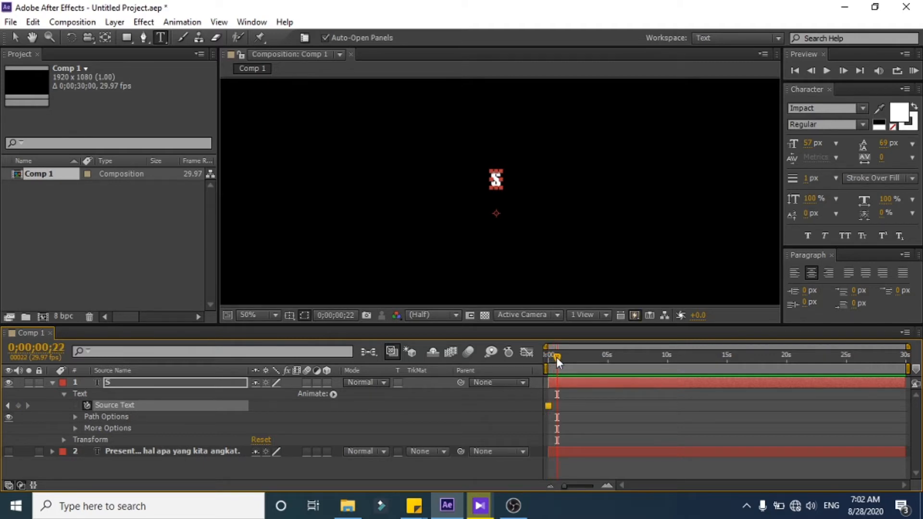
click(497, 179)
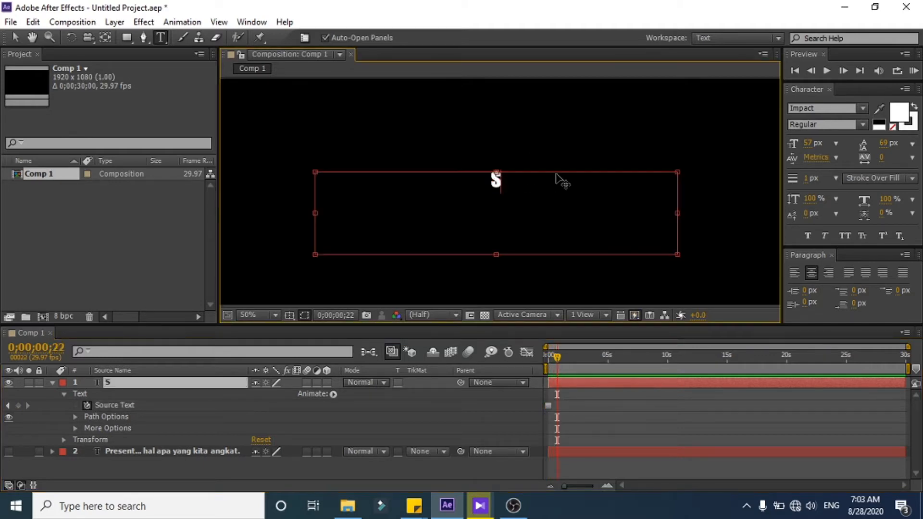
text(M)
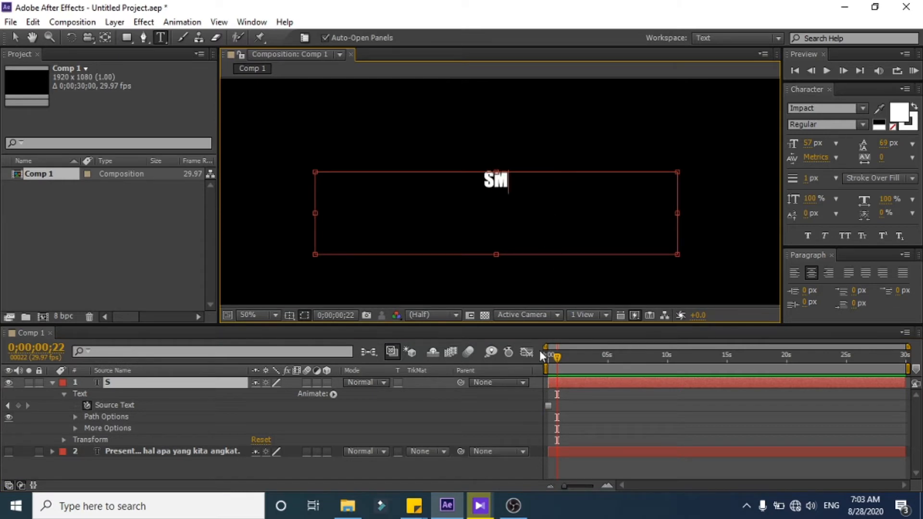
click(556, 356)
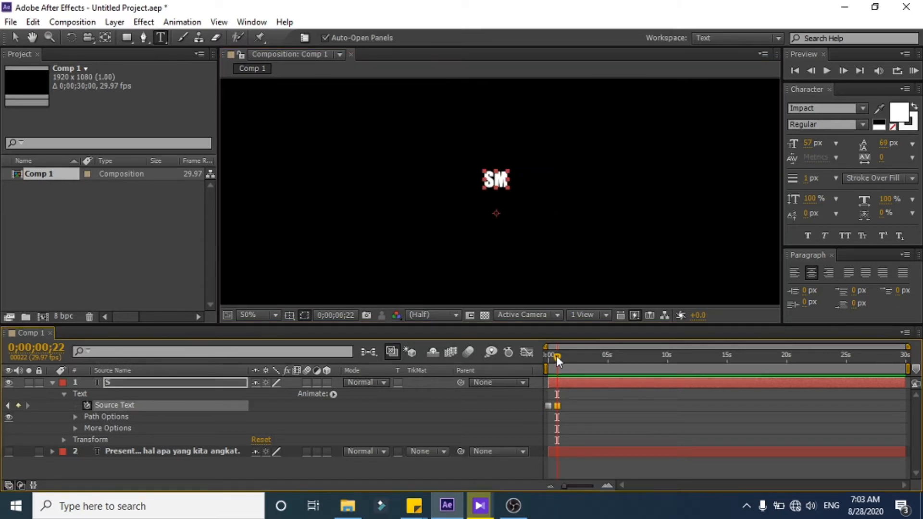
drag(555, 356, 567, 356)
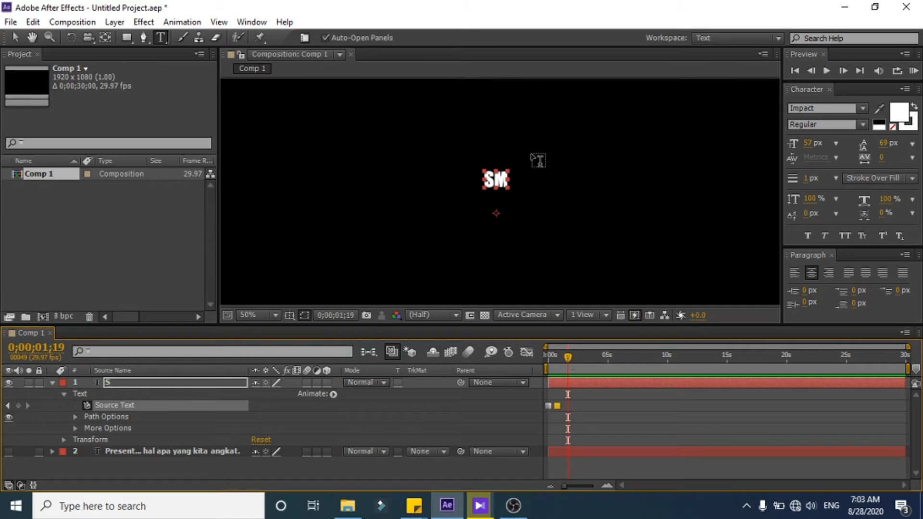
click(502, 181)
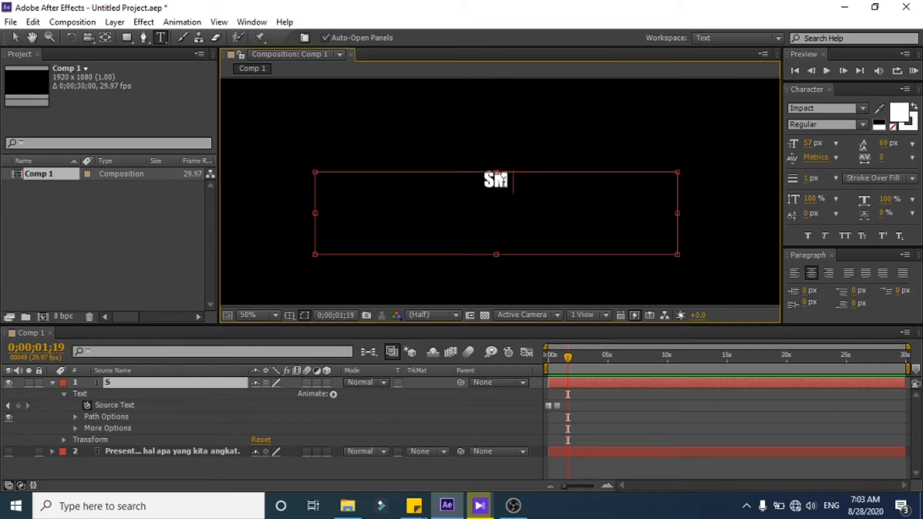
text(K)
Step: Continue the letter-by-letter Source Text keyframes with SMKN at 0;00;02;13 and SMKN 3 at 0;00;03;07
click(577, 370)
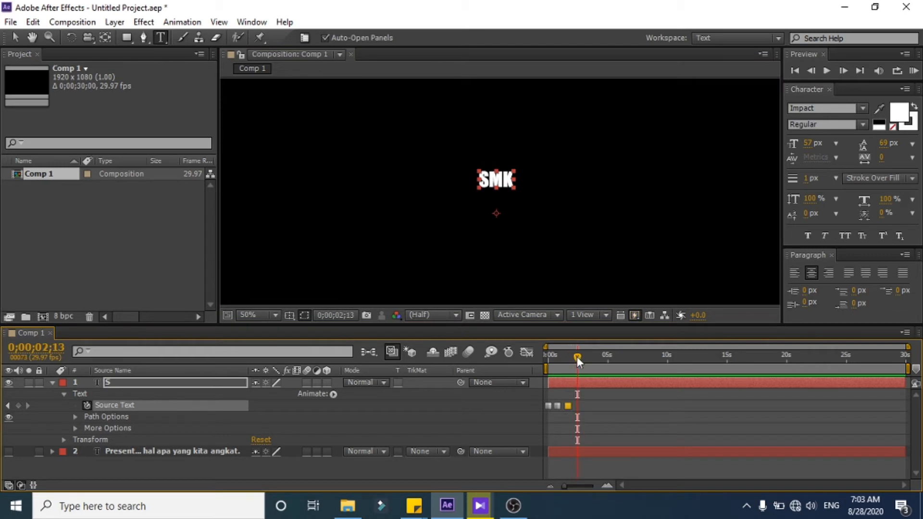
click(514, 181)
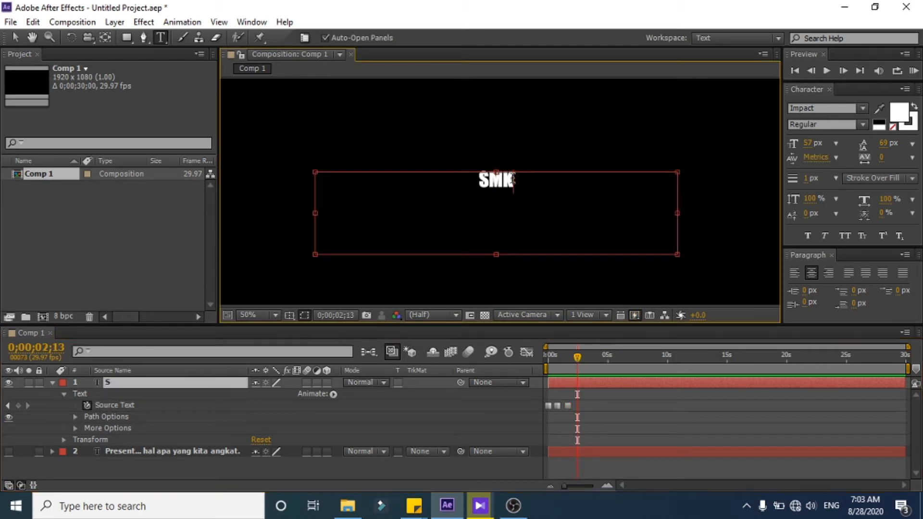
text(N)
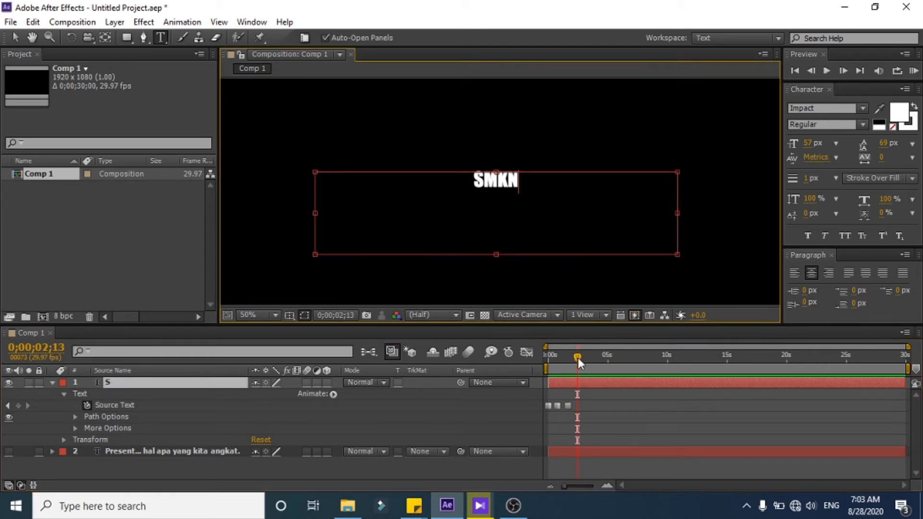
drag(578, 357, 588, 359)
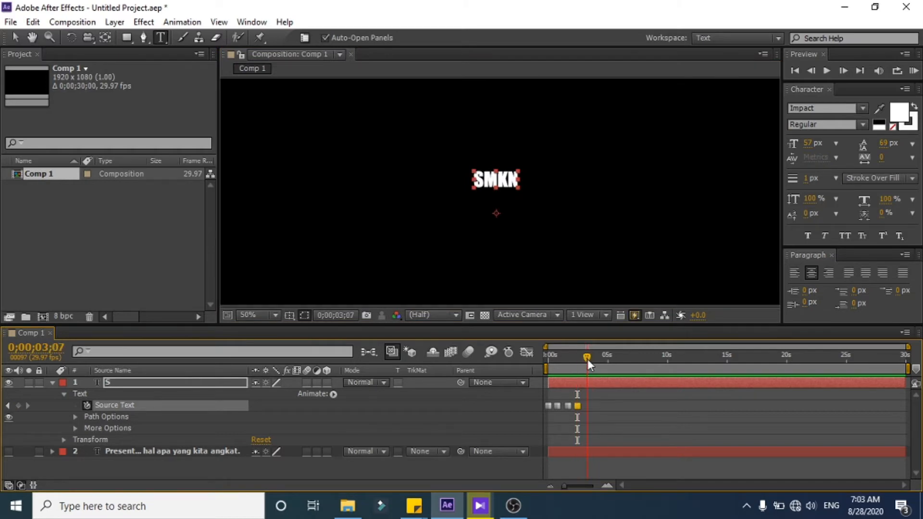
click(518, 181)
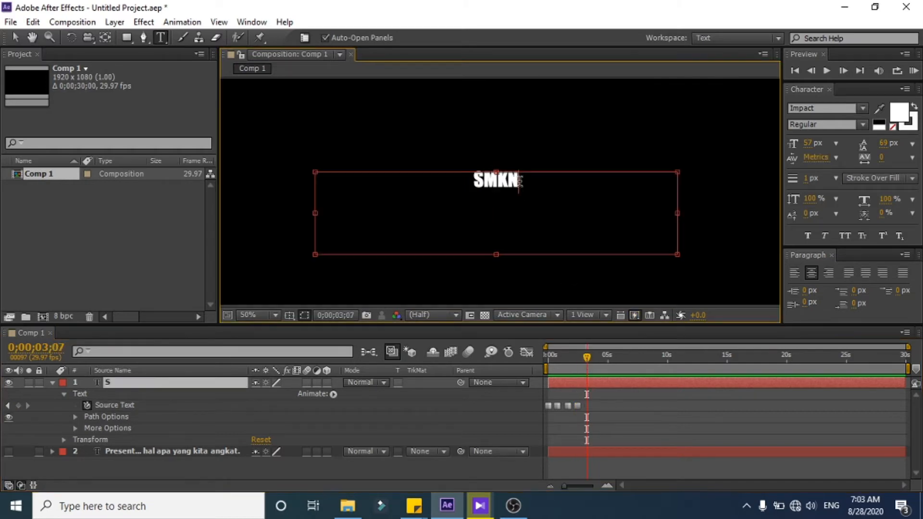
text(3)
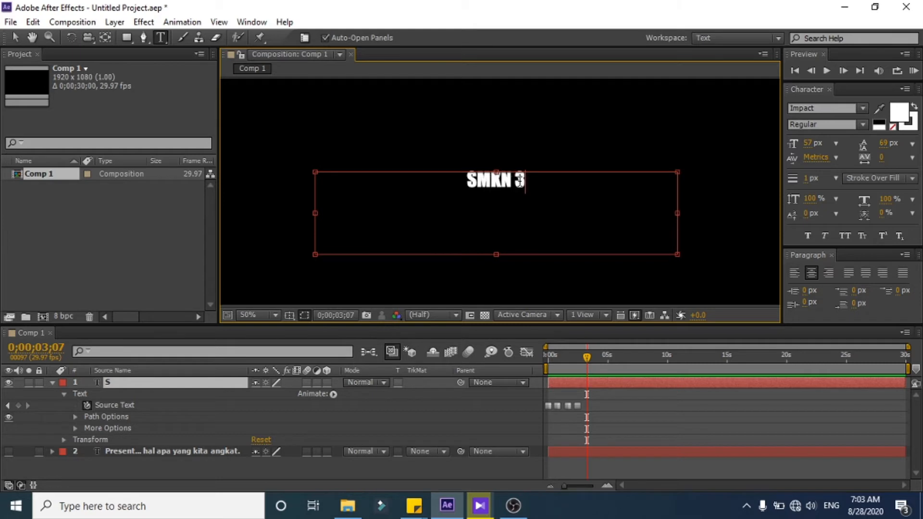
click(587, 358)
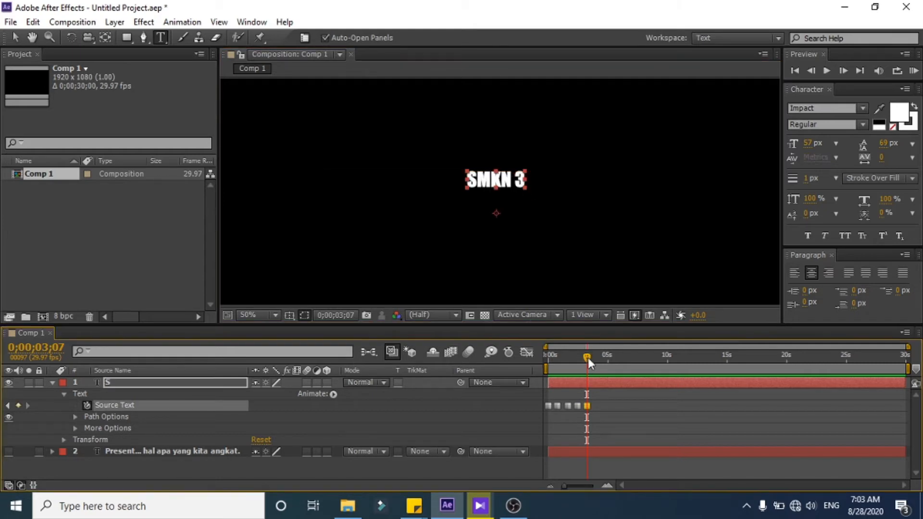
Step: Extend the keyframed text to SMKN 3 B at 0;00;03;29 and to SMKN 3 BA at 0;00;04;21
mouse_move(587, 358)
mouse_down()
mouse_move(604, 361)
mouse_move(597, 362)
mouse_up()
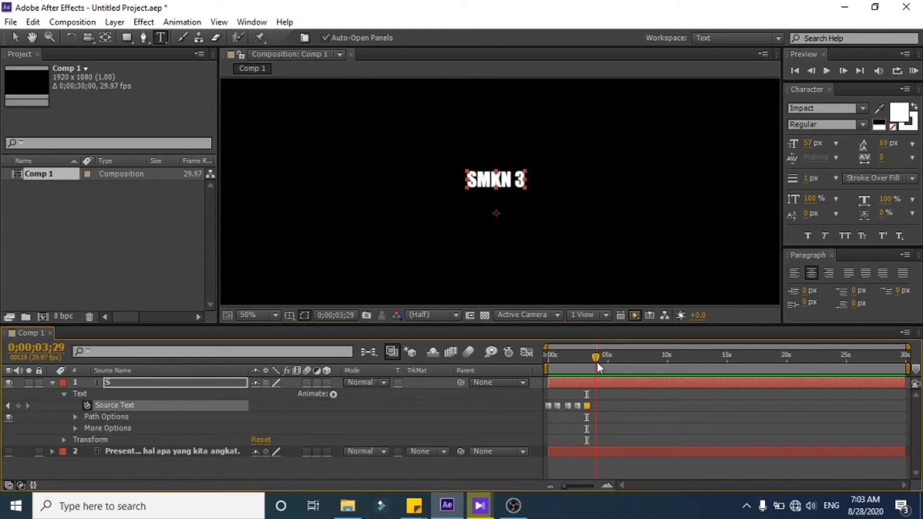
click(524, 182)
text(B)
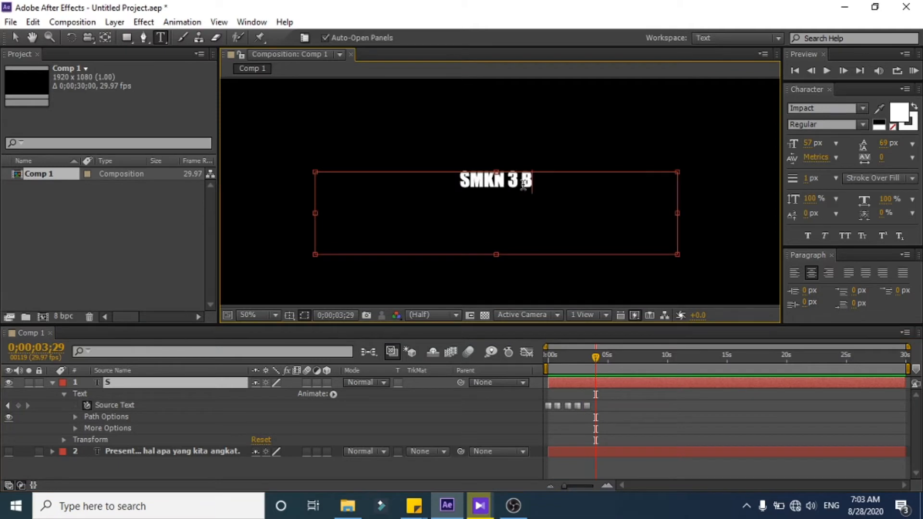
click(595, 357)
drag(596, 356, 606, 359)
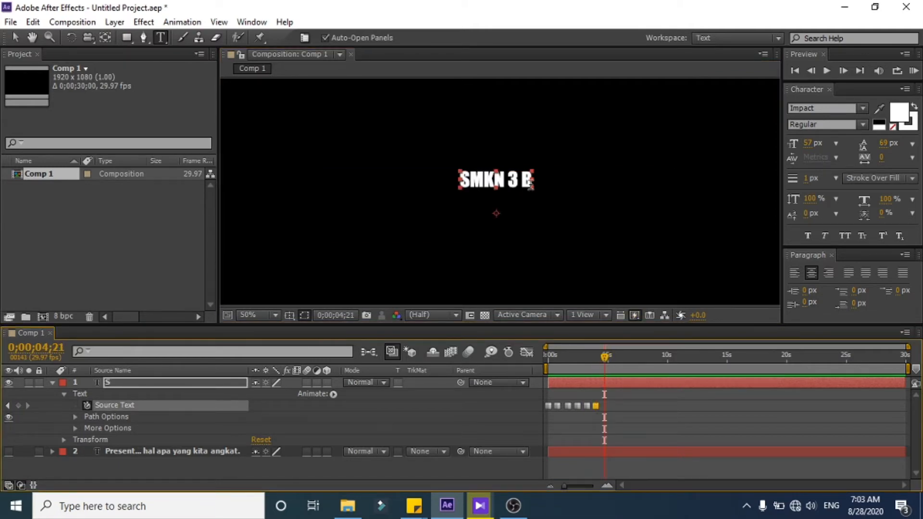
click(531, 183)
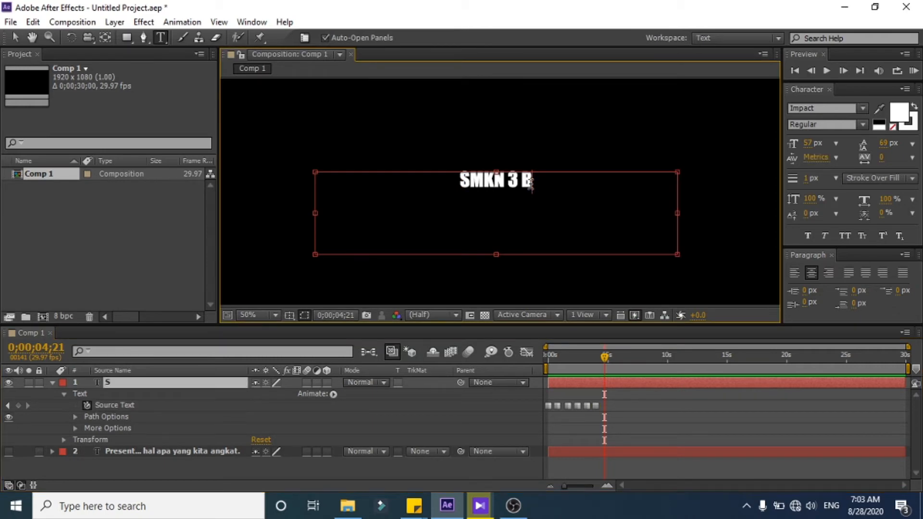
text(A)
click(605, 356)
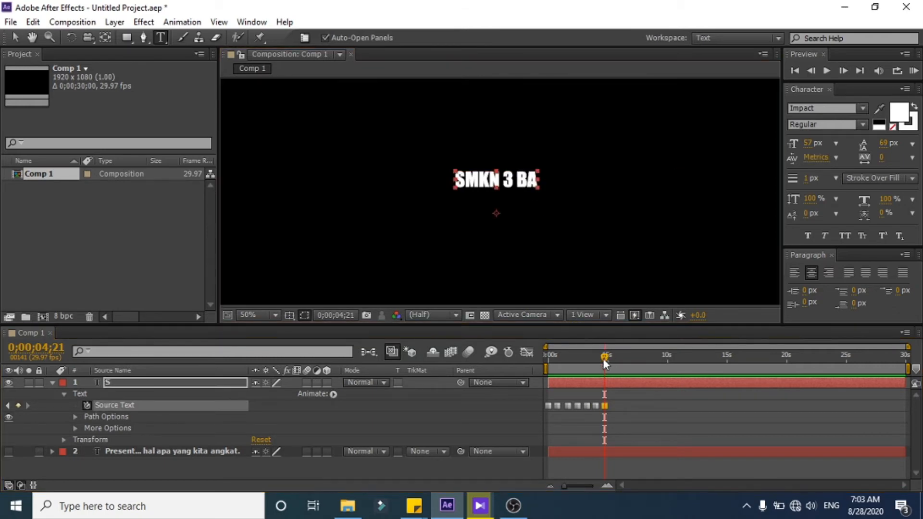
Step: Complete the keyframed text with SMKN 3 BAT at 0;00;05;20 and SMKN 3 BATU at 0;00;06;14
drag(604, 358, 616, 359)
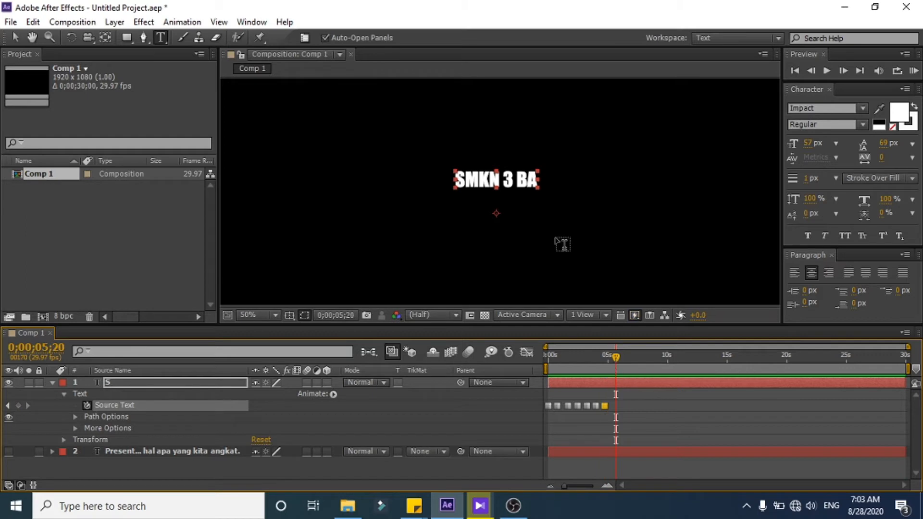
click(535, 182)
text(T)
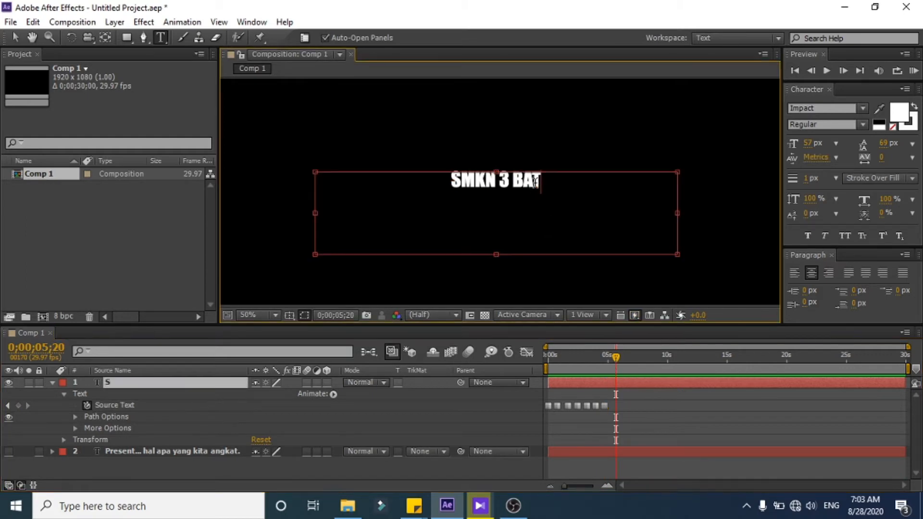
drag(614, 356, 626, 356)
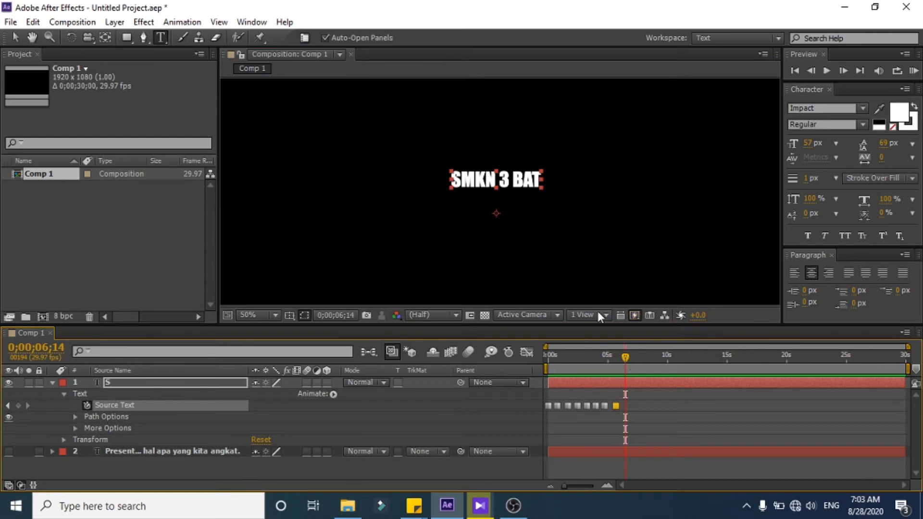
click(537, 184)
text(U)
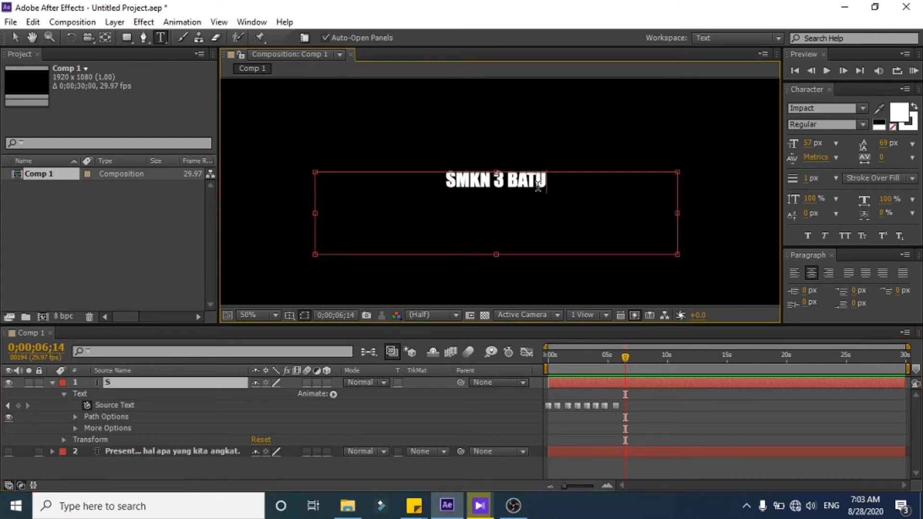
click(623, 359)
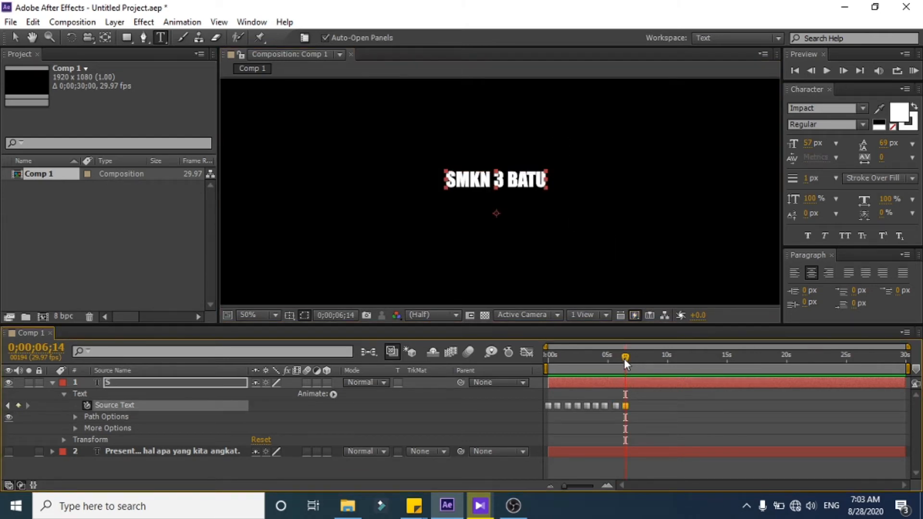
Step: Preview the letter-by-letter text animation from the start of the composition
drag(624, 359, 496, 367)
key(space)
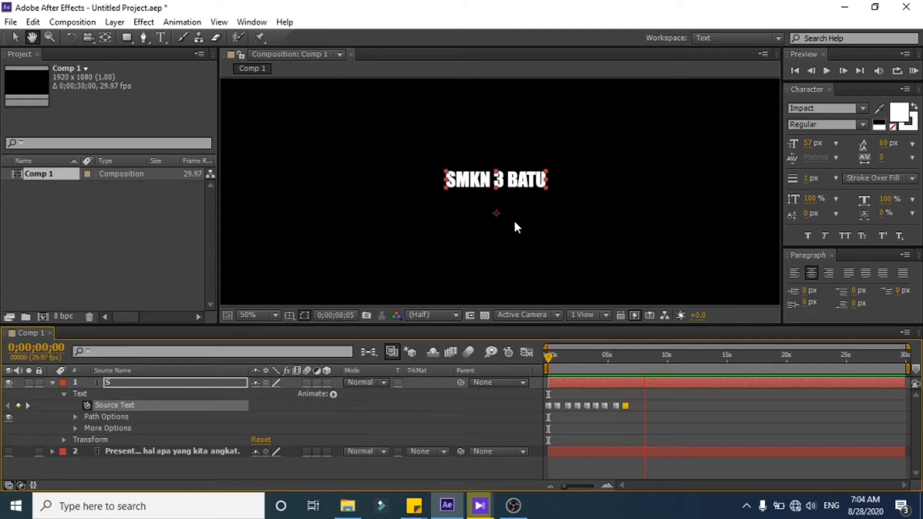
key(ctrl+t)
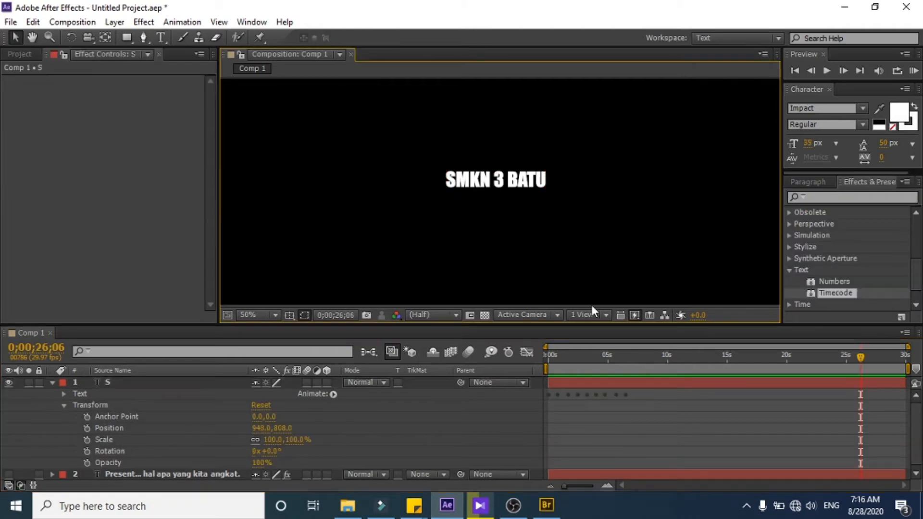
Step: Add a Character Offset text animator to the S text layer
click(578, 385)
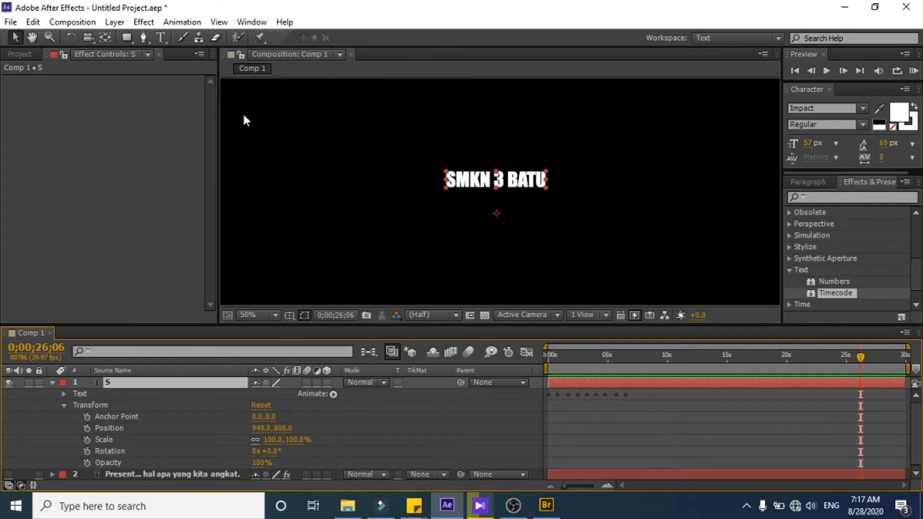
click(190, 23)
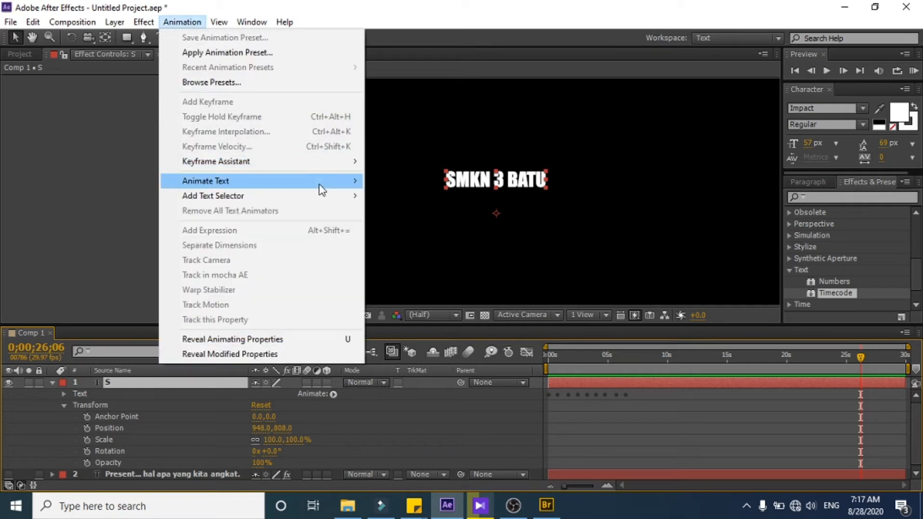
mouse_move(321, 189)
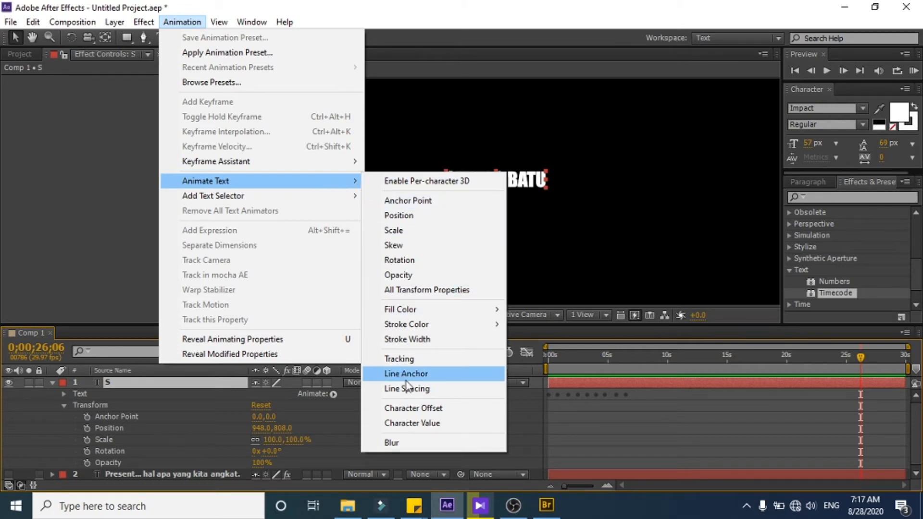
click(411, 409)
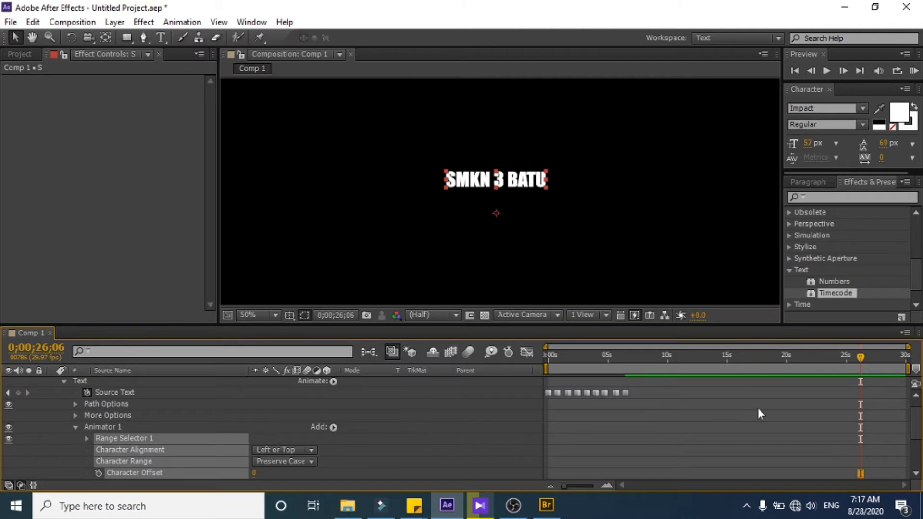
Step: Enable keyframing for Character Offset on the S text layer's animator, with value 0 at 0;00;14;27
drag(861, 360, 772, 362)
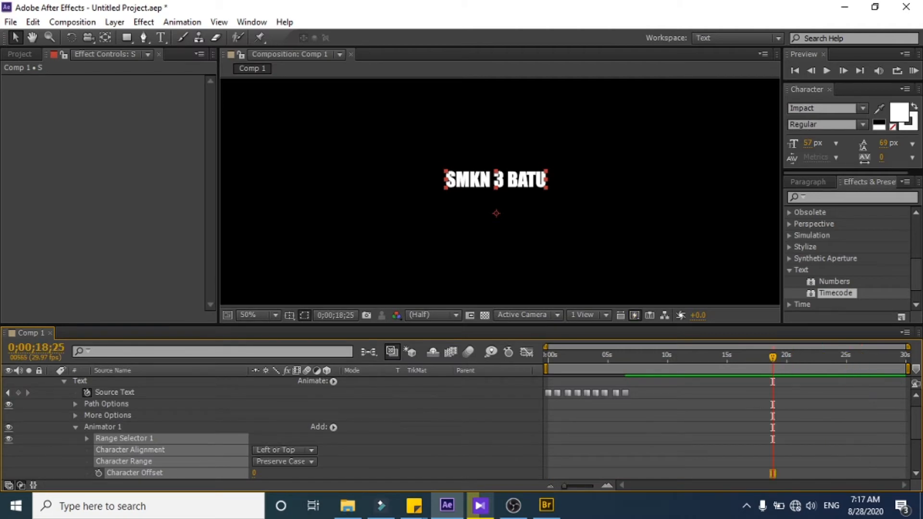
scroll(918, 434, down, 4)
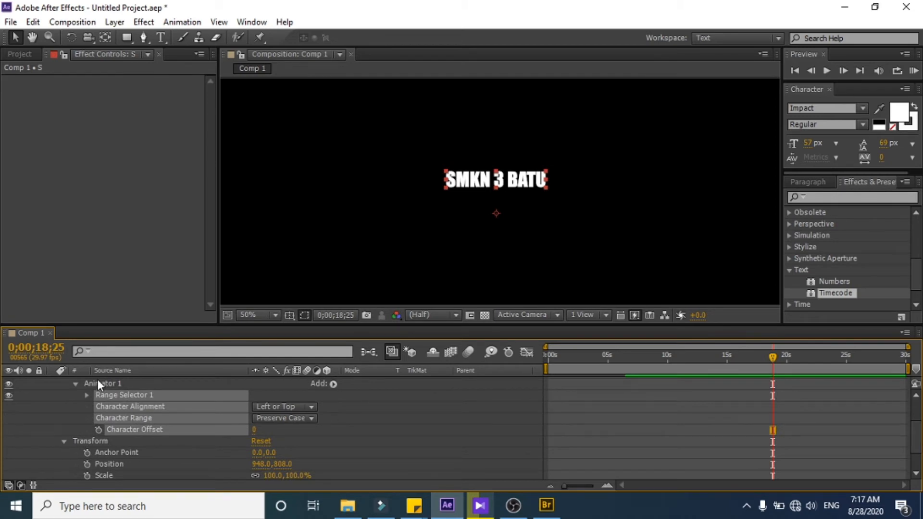
click(77, 383)
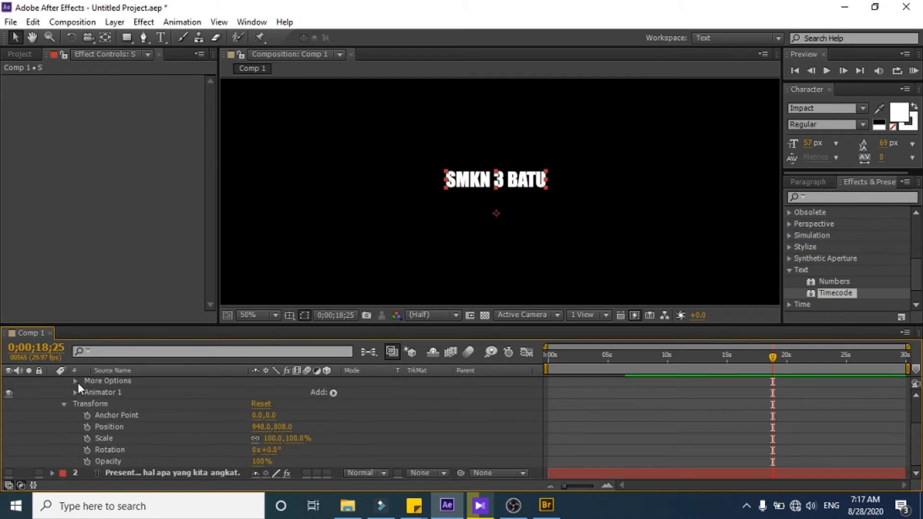
click(74, 438)
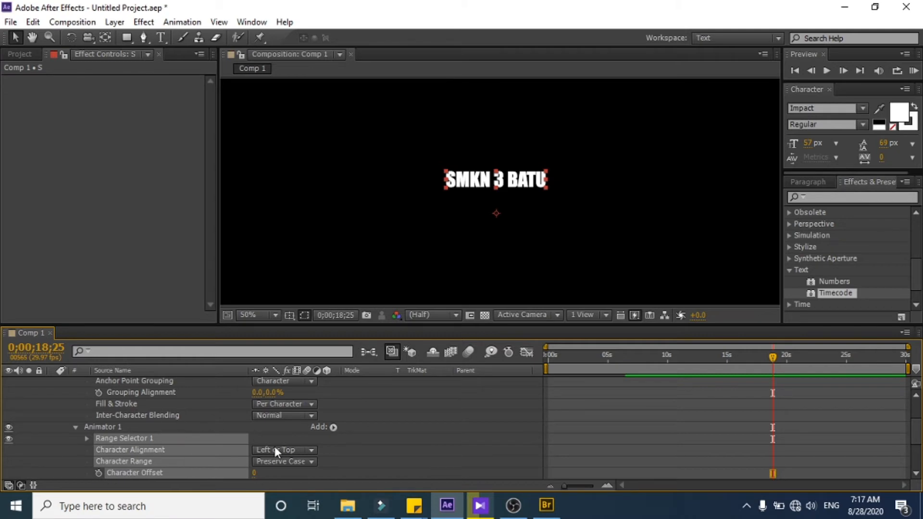
scroll(918, 437, down, 3)
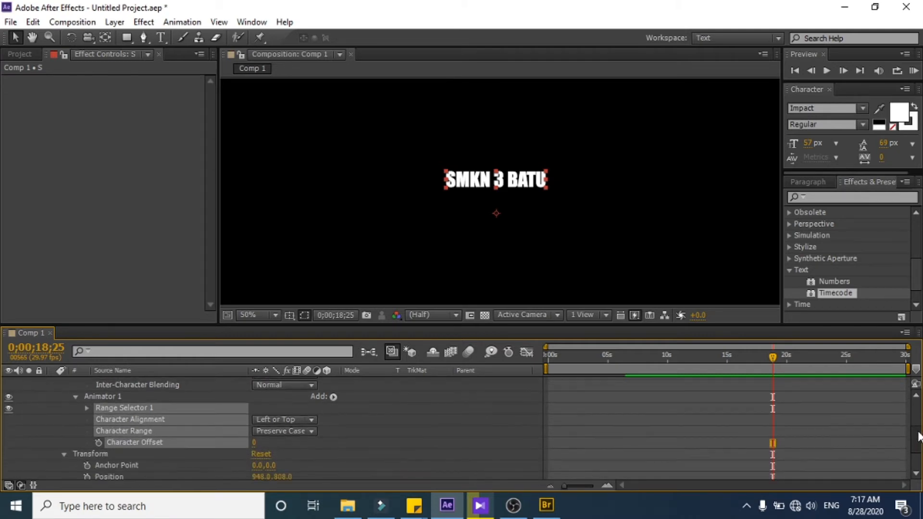
drag(775, 359, 644, 356)
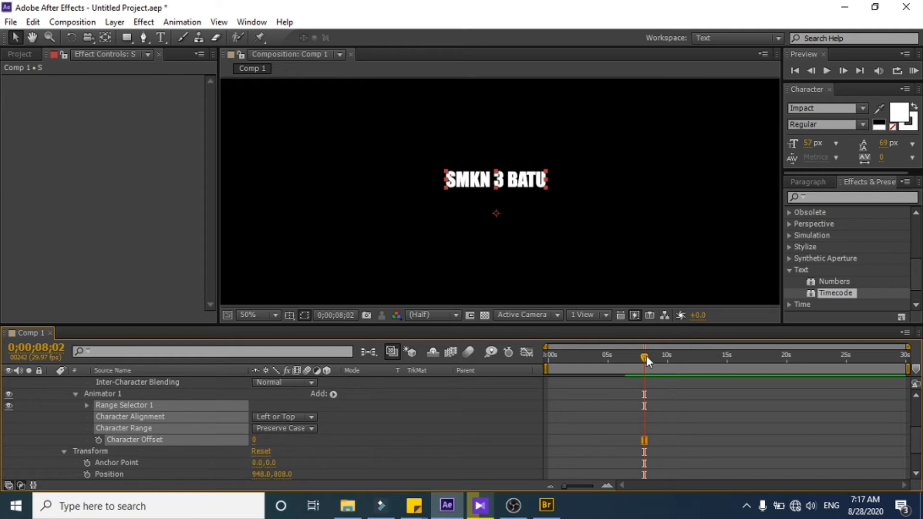
drag(646, 356, 728, 358)
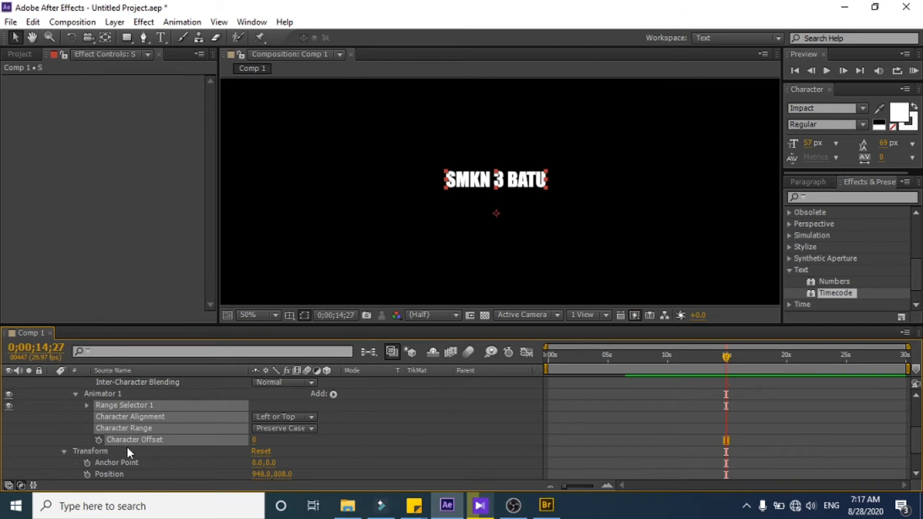
click(99, 439)
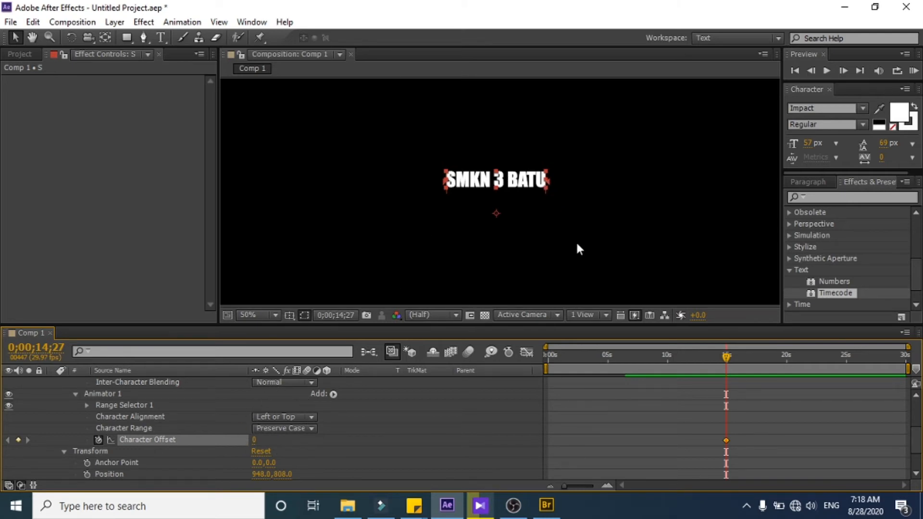
Step: Add a Character Offset keyframe of 4 at 0;00;09;29 and preview the text animation
drag(726, 357, 667, 357)
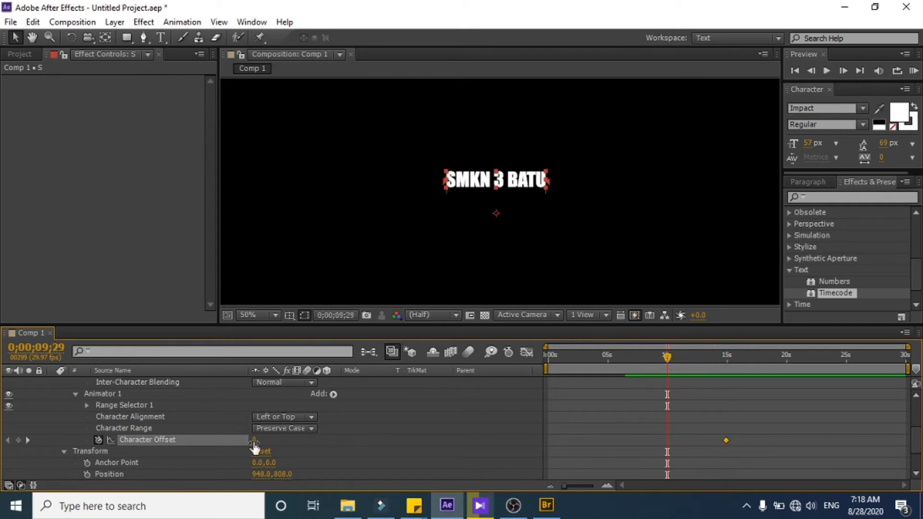
mouse_move(254, 440)
mouse_down()
mouse_move(270, 440)
mouse_move(258, 443)
mouse_up()
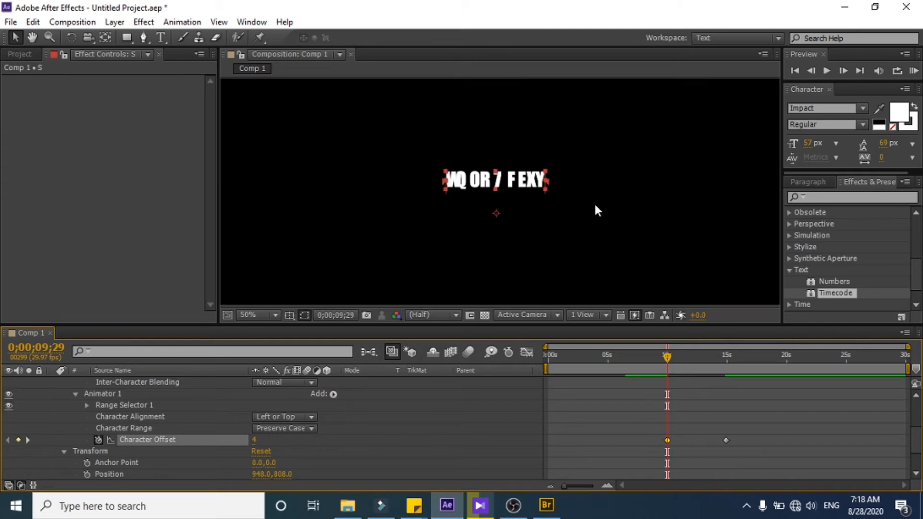
key(space)
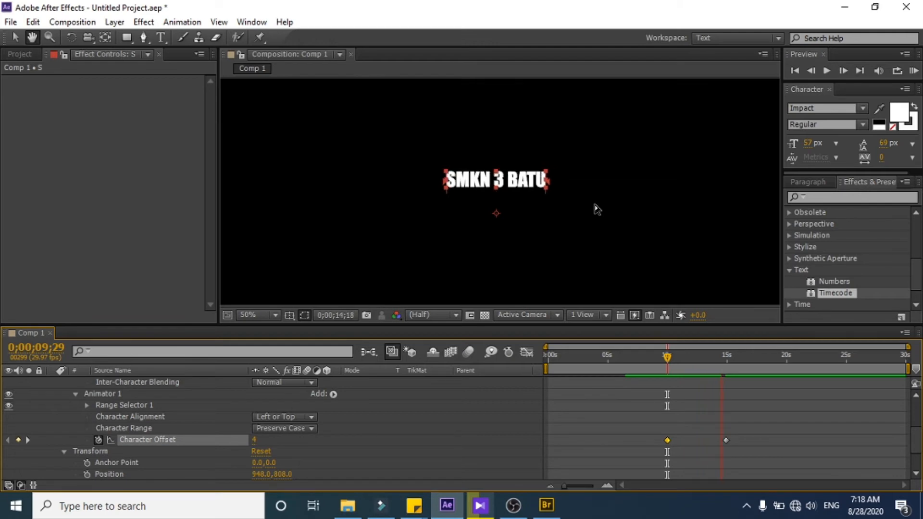
key(space)
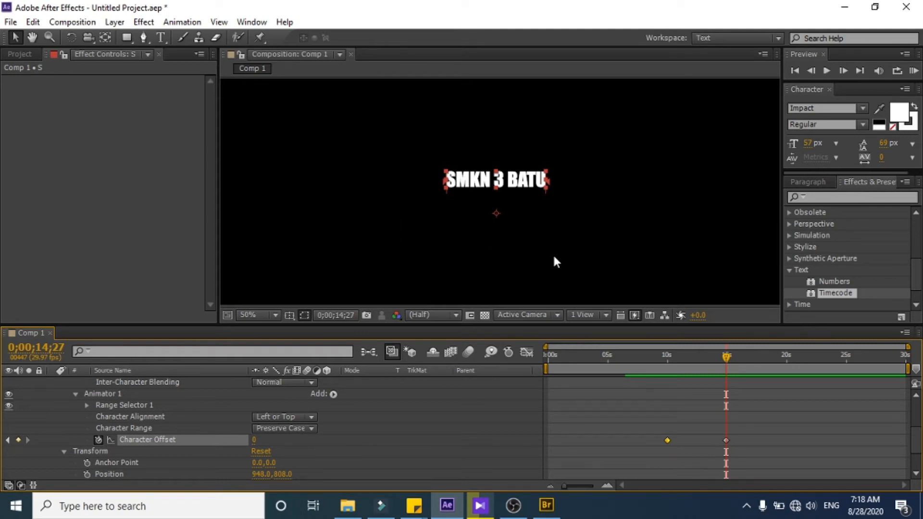
Step: Set the Character Offset keyframe at 0;00;09;29 to 1, preview it, and add a keyframe of 9 at 0;00;16;00
drag(726, 356, 666, 356)
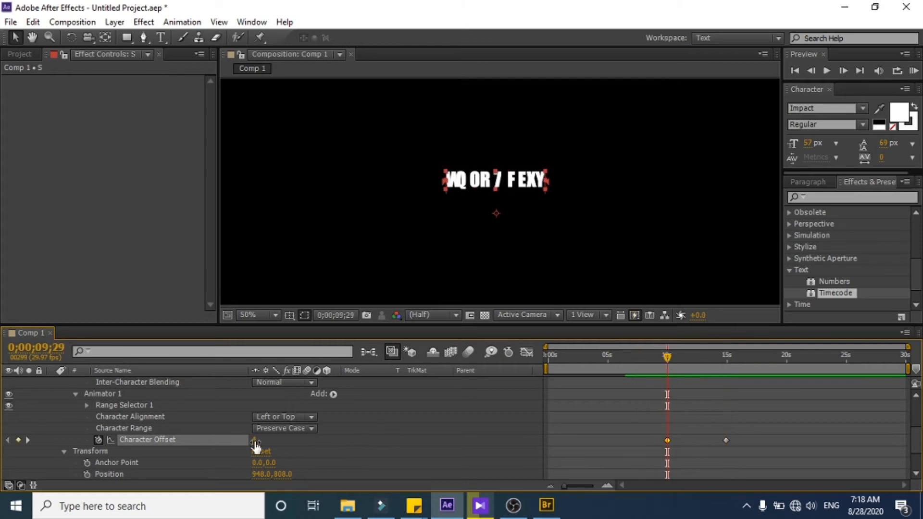
drag(254, 440, 258, 446)
key(space)
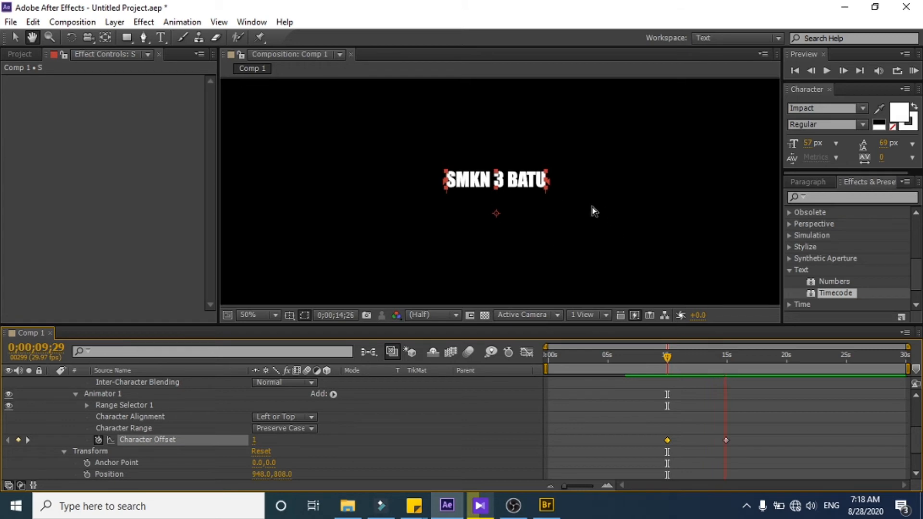
key(space)
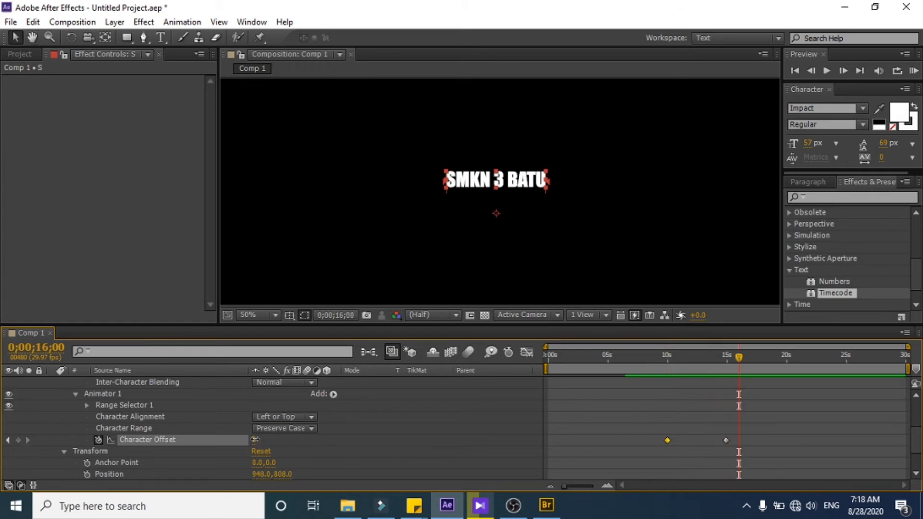
drag(255, 439, 270, 445)
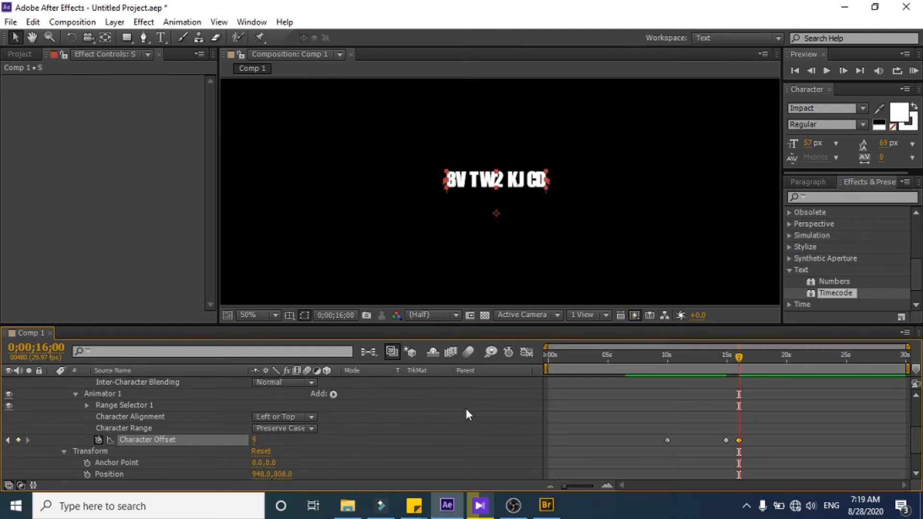
Step: Examine the S layer's Path Options and the choices for Character Alignment, Character Range and Anchor Point Grouping
mouse_move(919, 446)
mouse_down()
mouse_move(919, 423)
mouse_move(919, 436)
mouse_up()
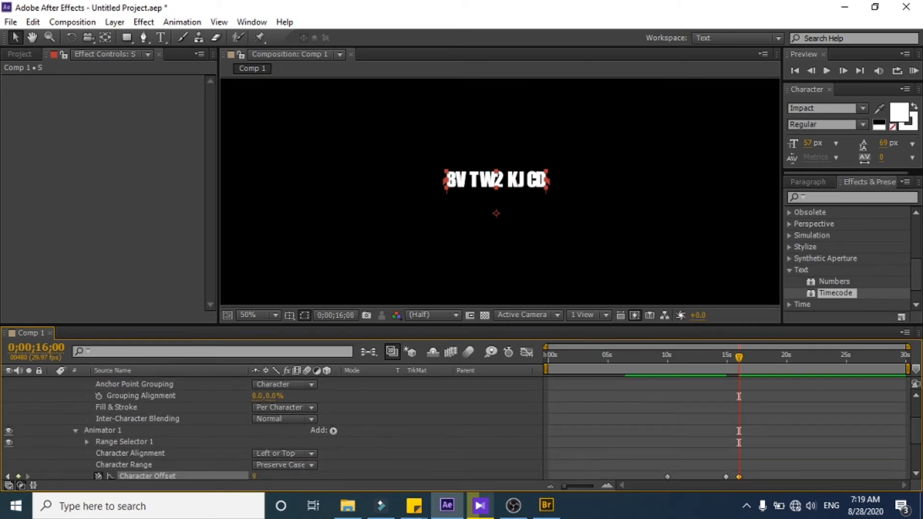
click(311, 455)
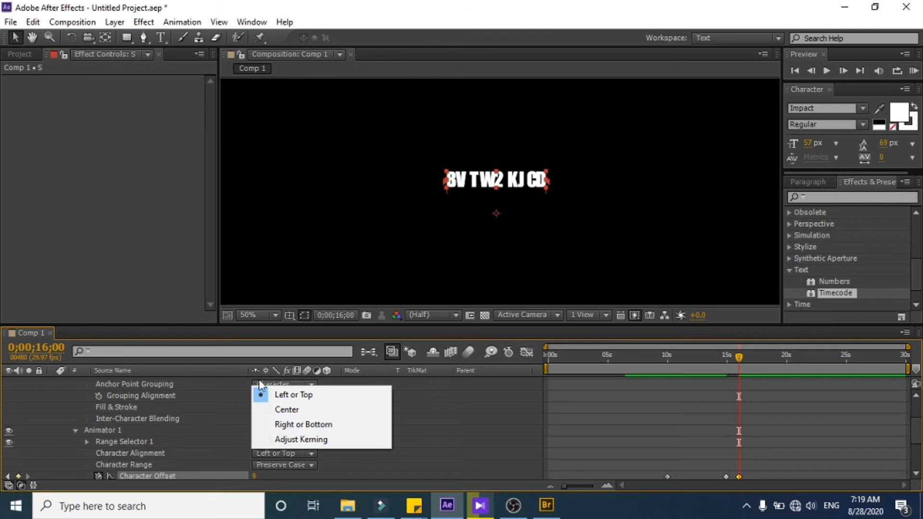
click(308, 465)
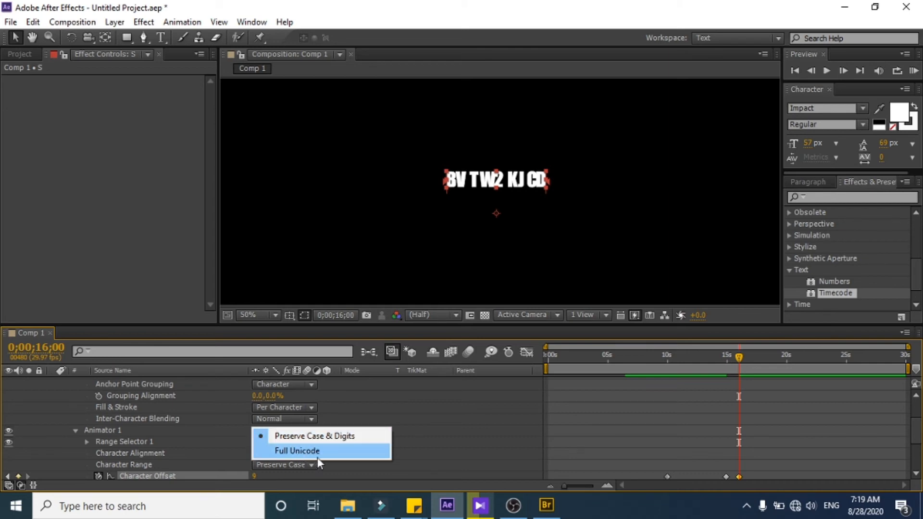
click(451, 438)
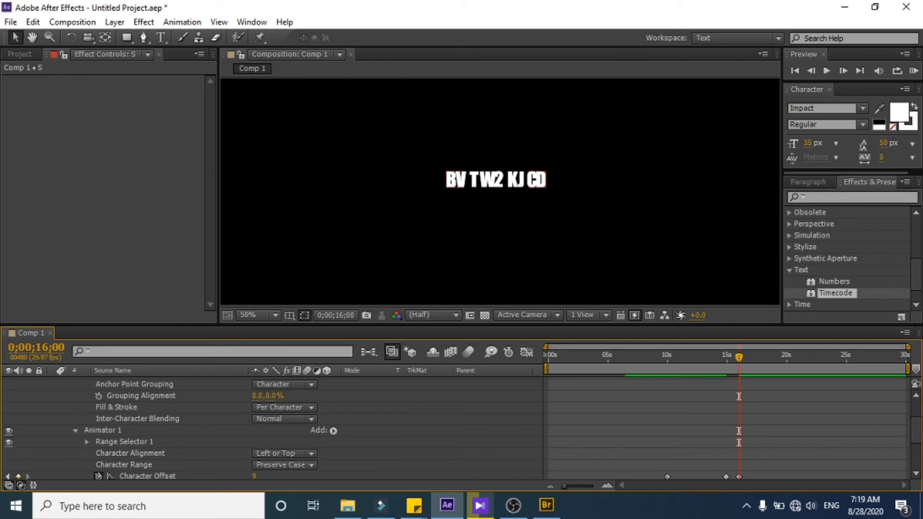
drag(917, 428, 917, 414)
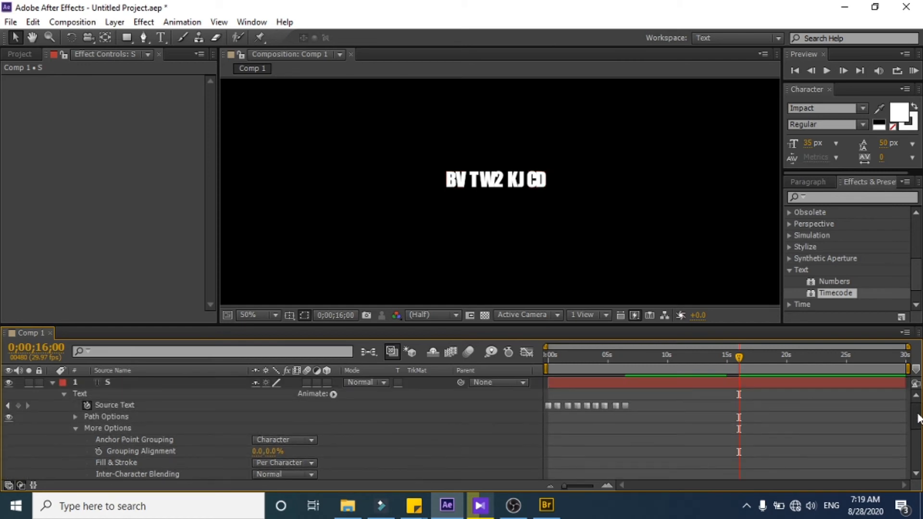
click(75, 417)
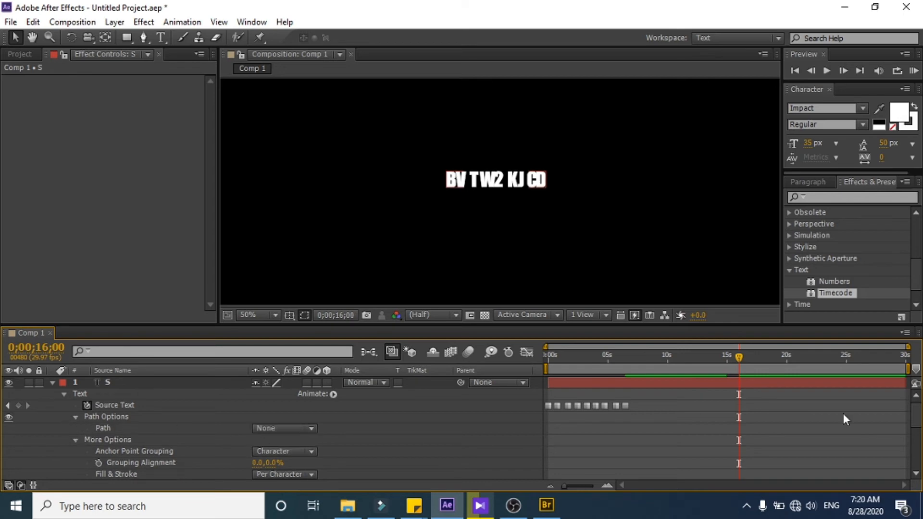
drag(919, 412, 921, 425)
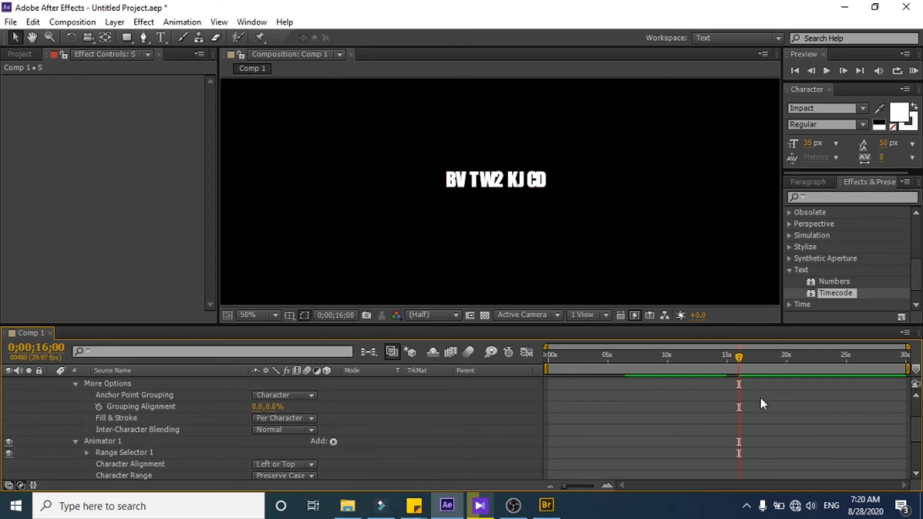
scroll(919, 437, up, 1)
scroll(919, 437, up, 1)
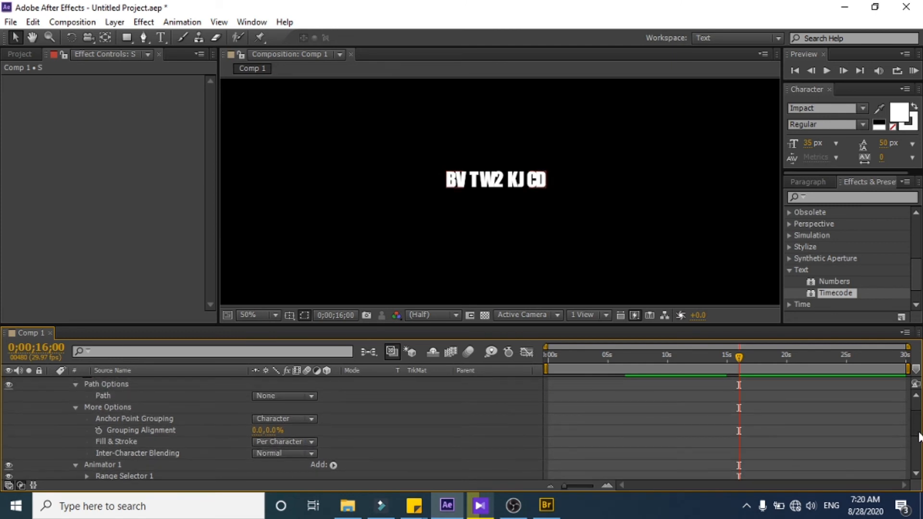
click(309, 420)
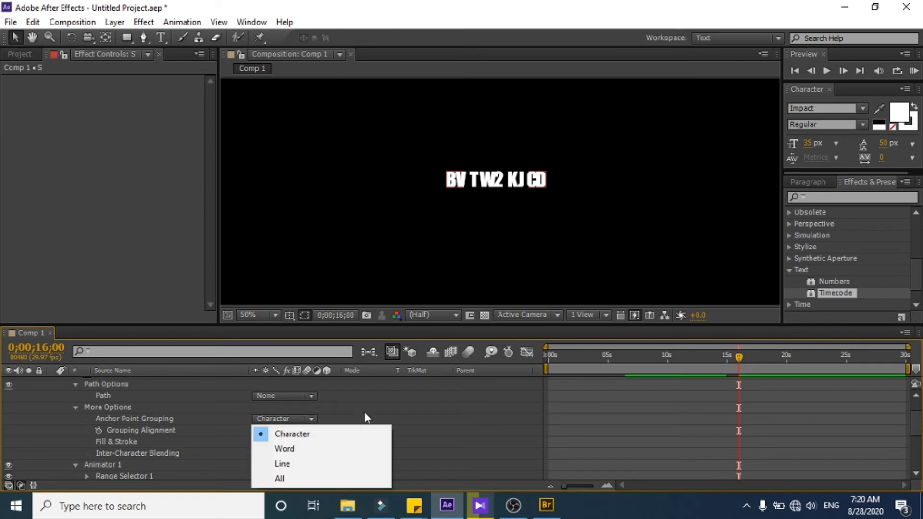
click(595, 425)
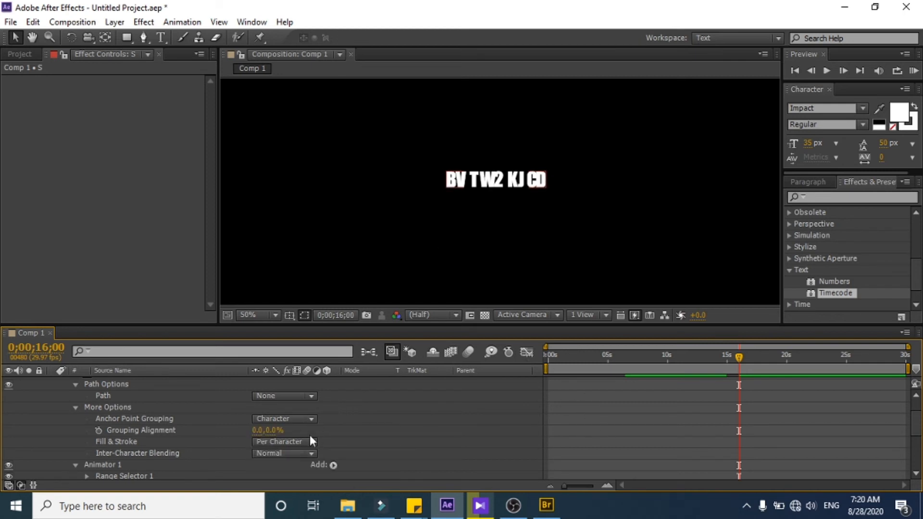
click(312, 419)
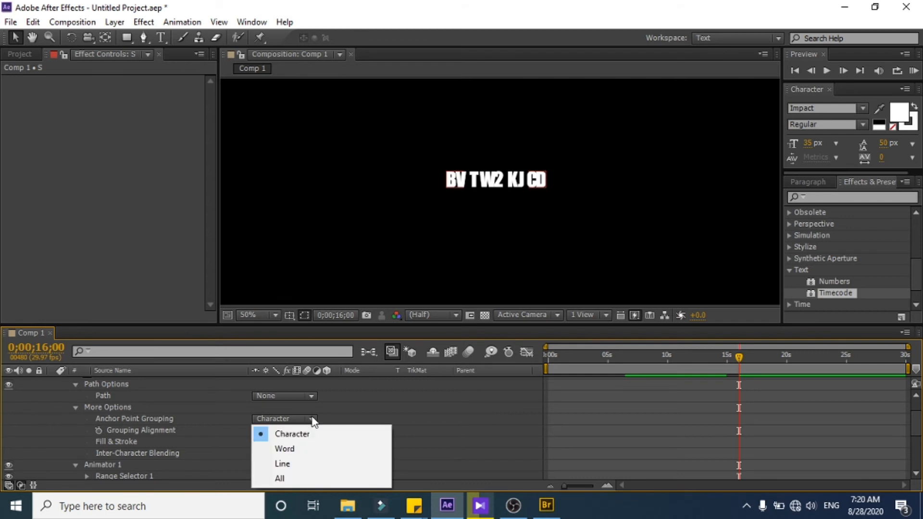
click(290, 435)
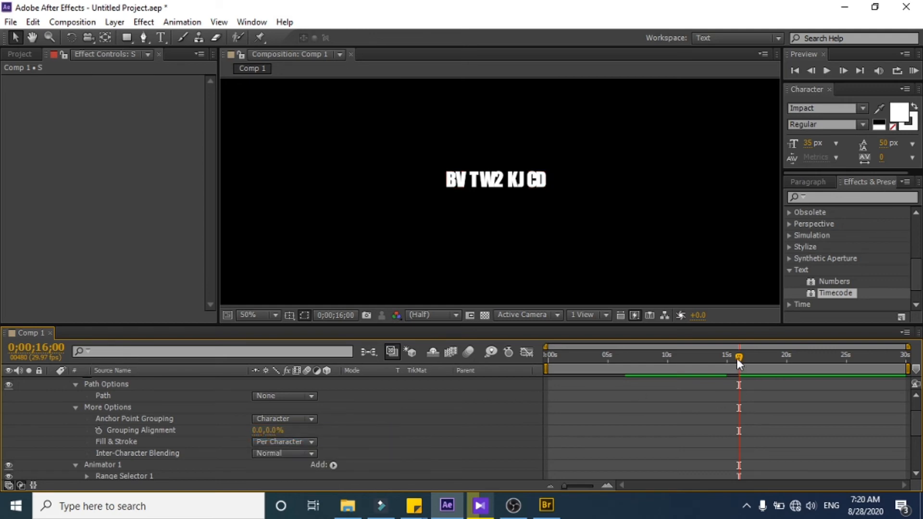
Step: Preview the Character Offset animation from 0;00;09;12
drag(739, 358, 659, 368)
key(space)
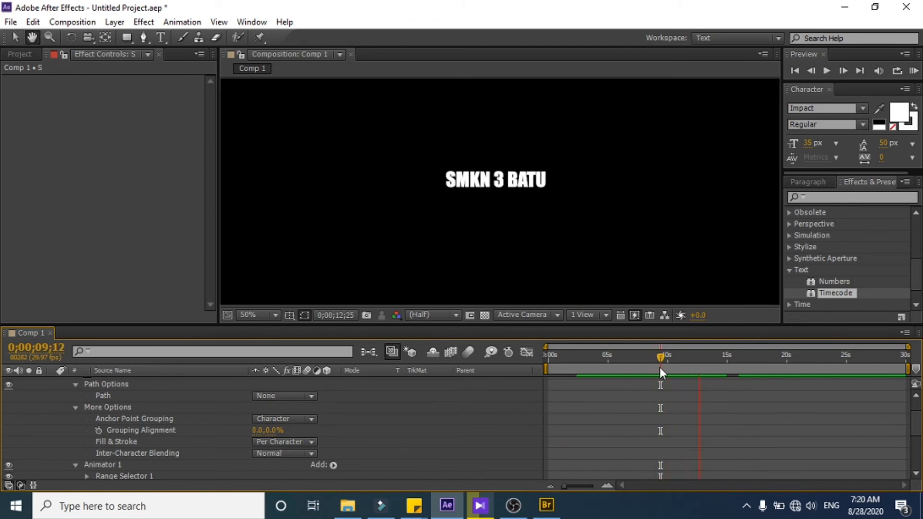
key(space)
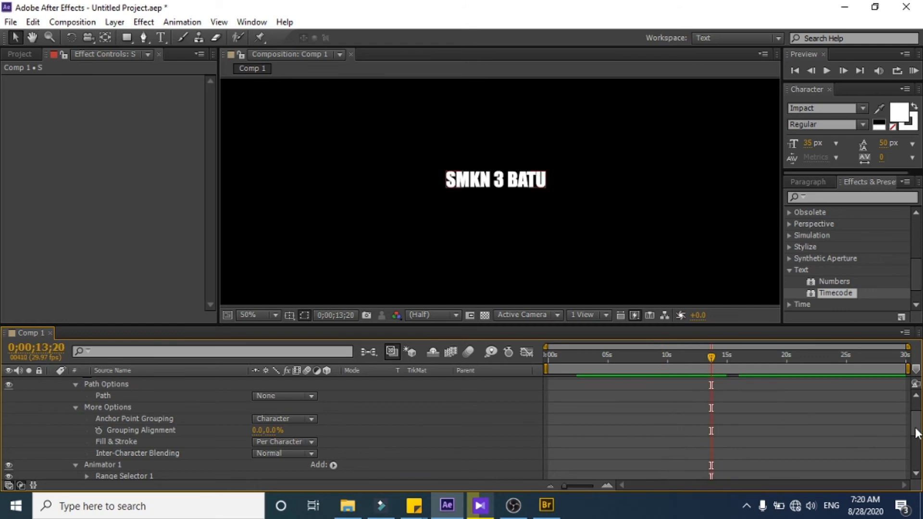
Step: Add a Character Offset keyframe of 7 at 0;00;10;03 on the S text layer
scroll(915, 433, down, 5)
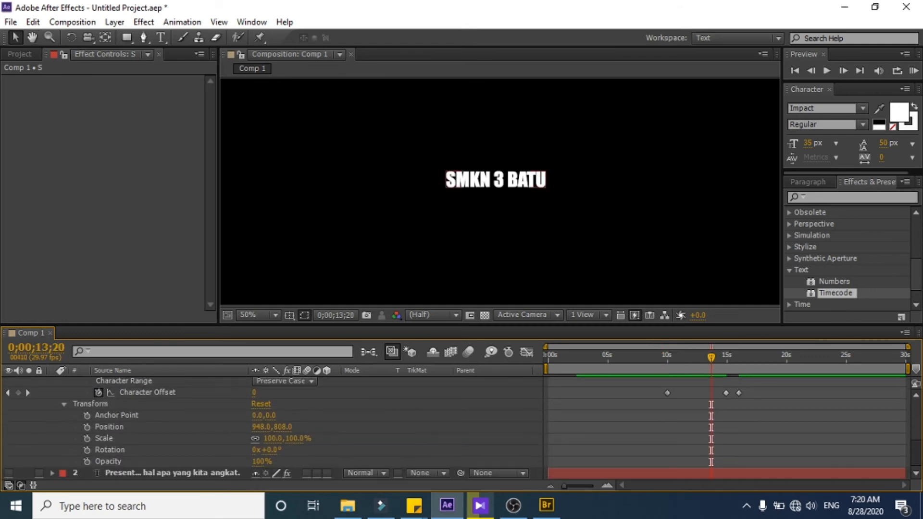
scroll(269, 427, up, 3)
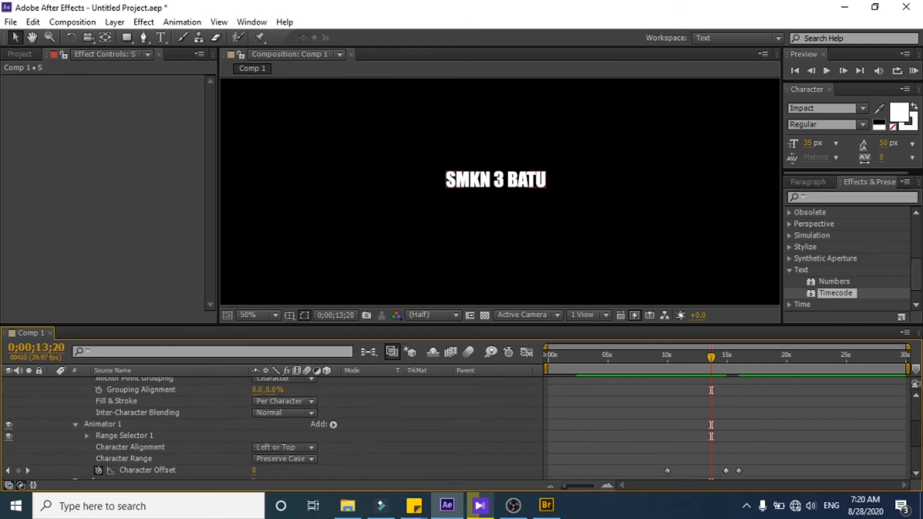
scroll(713, 371, down, 1)
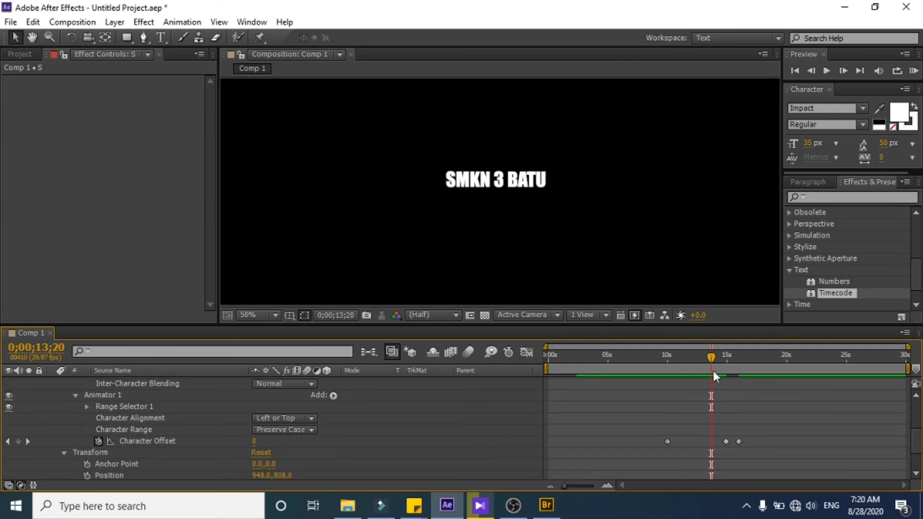
drag(709, 358, 671, 359)
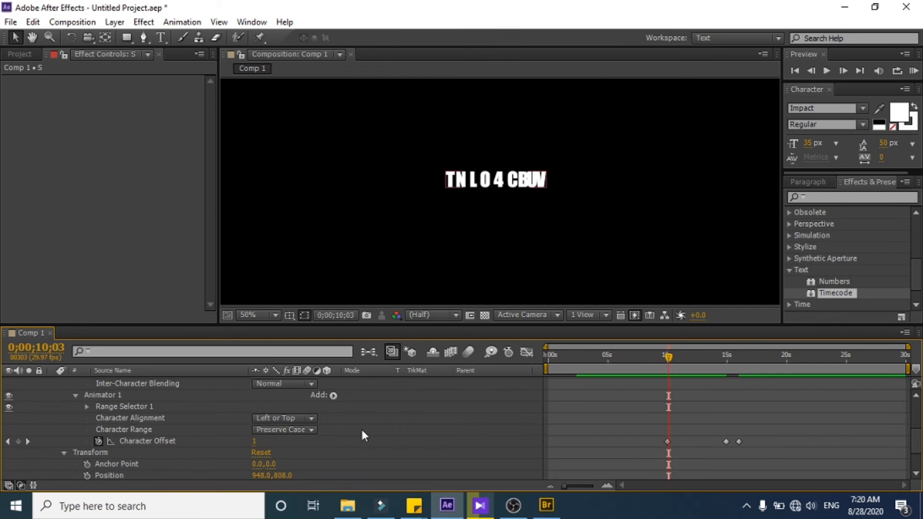
drag(257, 443, 265, 443)
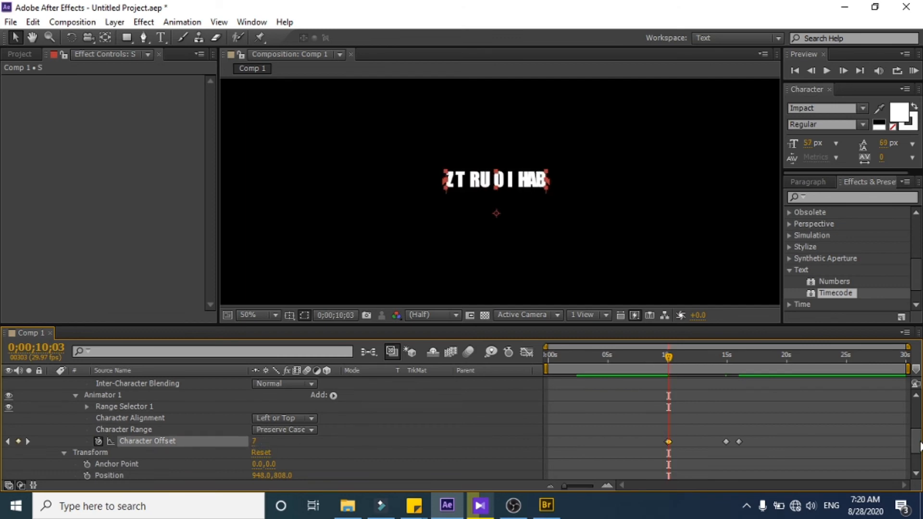
Step: Scrub through the S layer's Character Offset animation from 0;00;09;12 to 0;00;15;01
drag(919, 447, 920, 418)
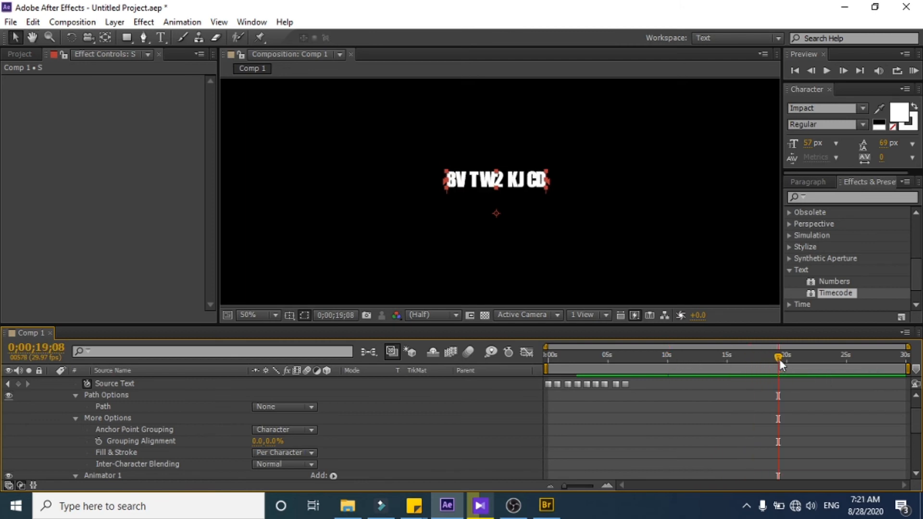
click(652, 355)
mouse_move(652, 354)
mouse_down()
mouse_move(732, 359)
mouse_move(644, 372)
mouse_move(661, 370)
mouse_up()
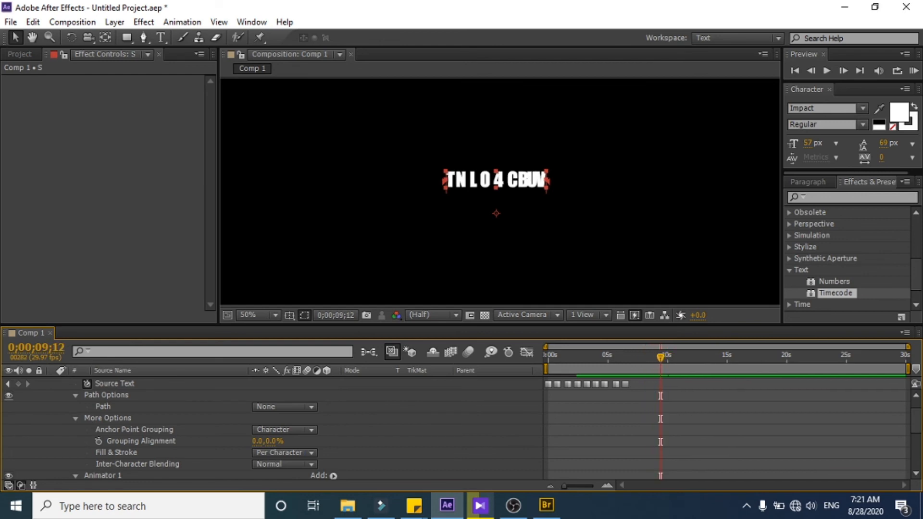
scroll(915, 423, down, 3)
scroll(704, 371, down, 3)
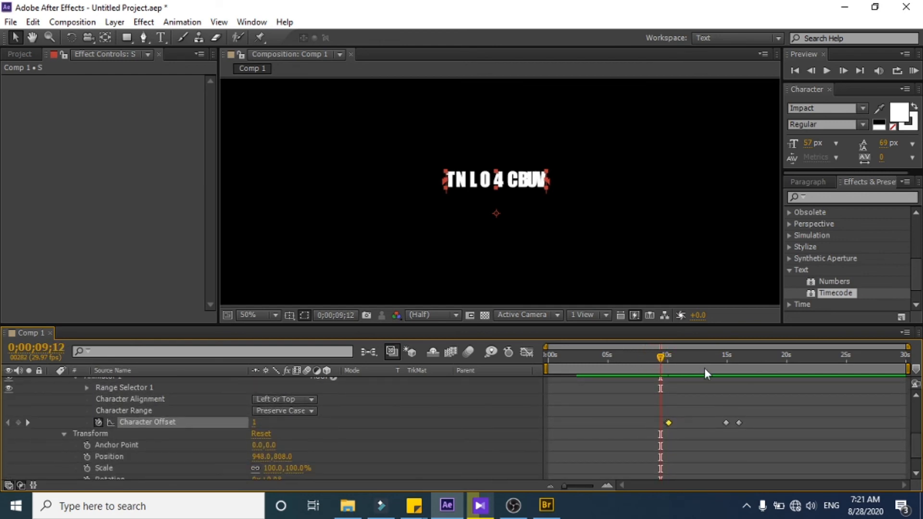
drag(664, 364, 726, 364)
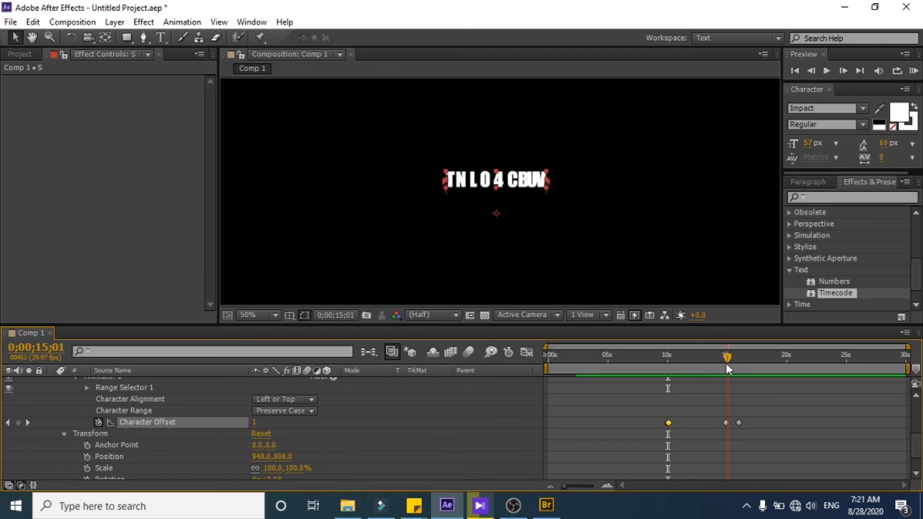
Step: Delete the last two Character Offset keyframes, at about 15 and 16 seconds, on the S layer
click(739, 423)
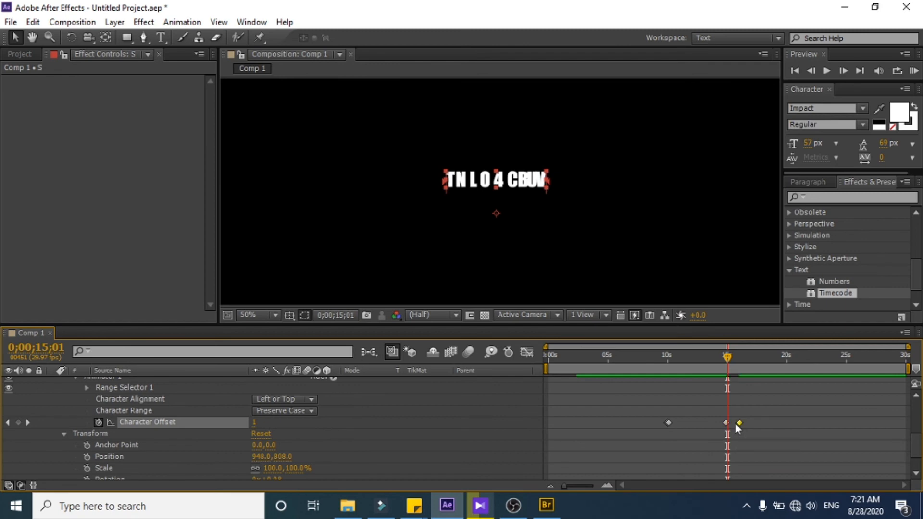
key(Home)
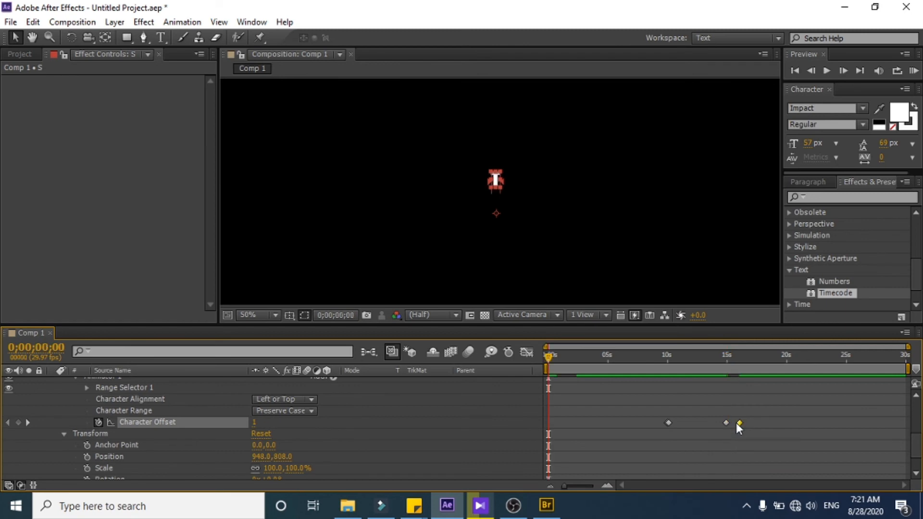
click(744, 424)
click(740, 423)
key(Delete)
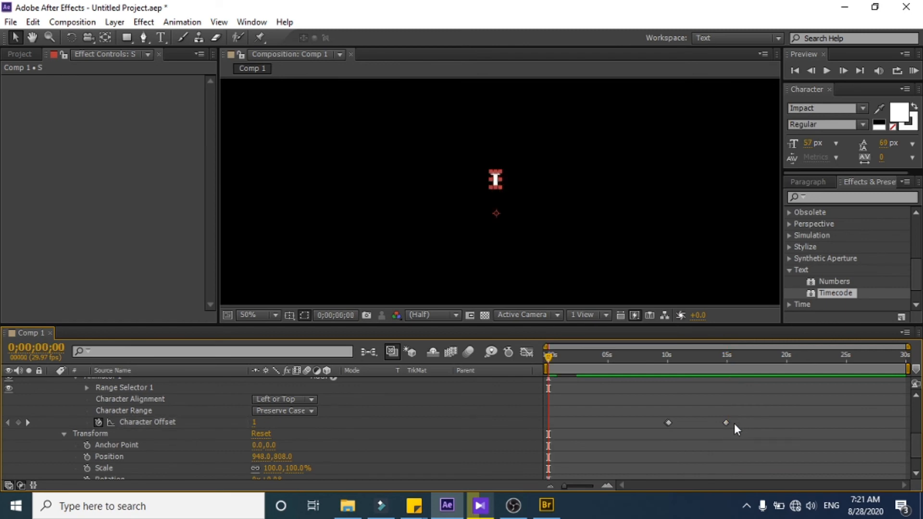
click(726, 423)
key(Delete)
Step: Add a Character Offset keyframe of 0 at 0;00;15;01 and return the current time to 0;00;10;05
drag(549, 357, 726, 359)
drag(254, 422, 255, 426)
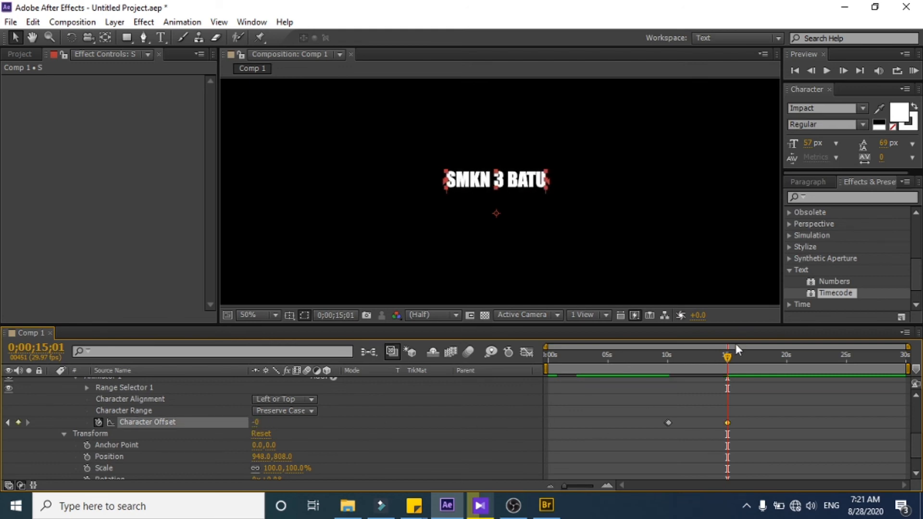
drag(727, 356, 669, 359)
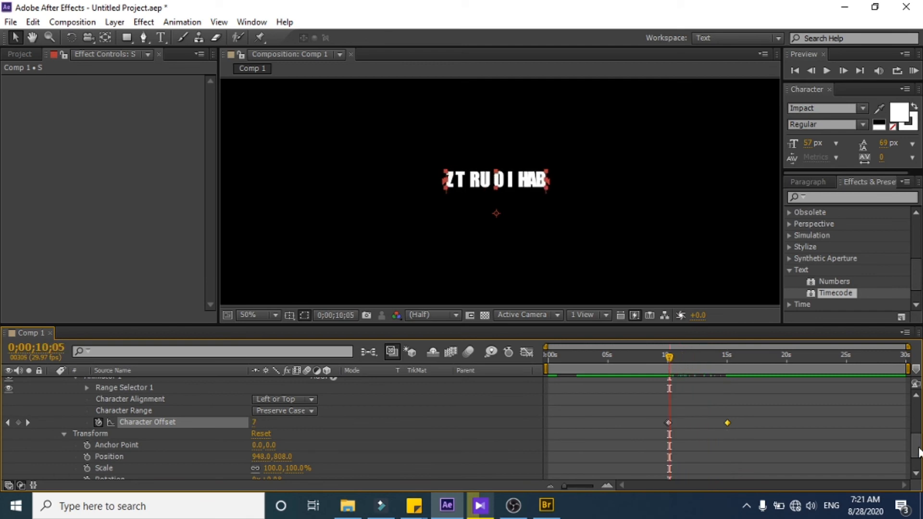
Step: Set the S layer's Anchor Point Grouping to Word and preview the animation from 0;00;10;05
drag(918, 452, 918, 438)
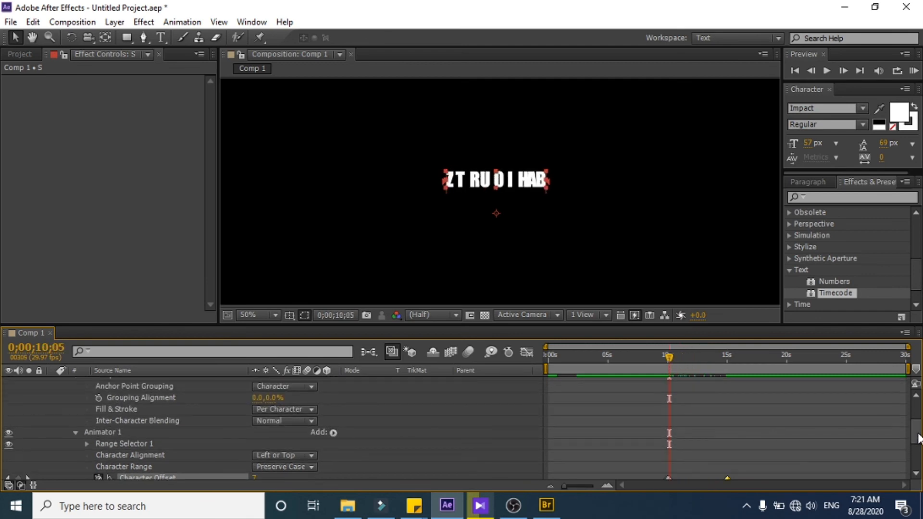
click(312, 386)
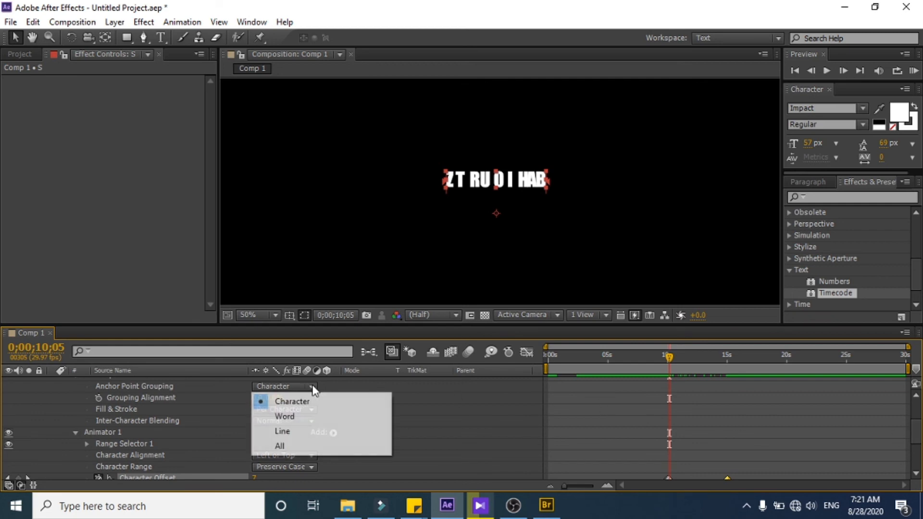
click(295, 417)
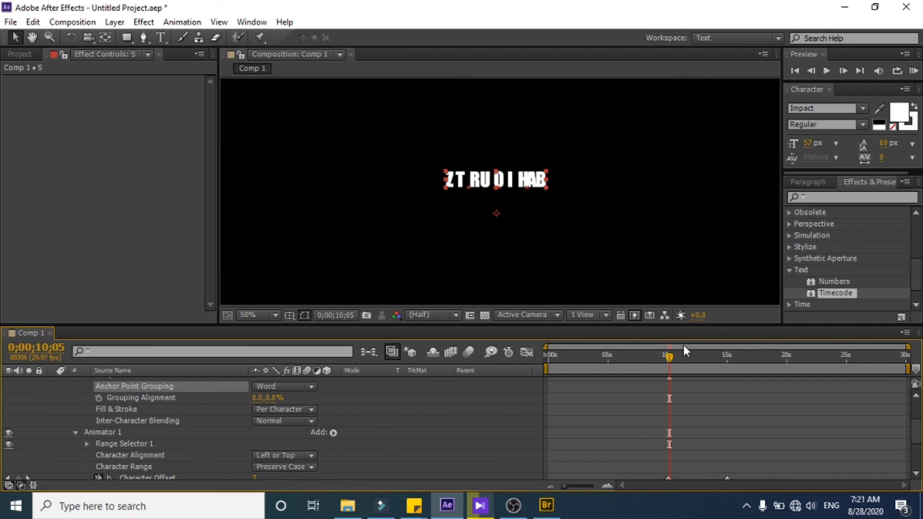
key(space)
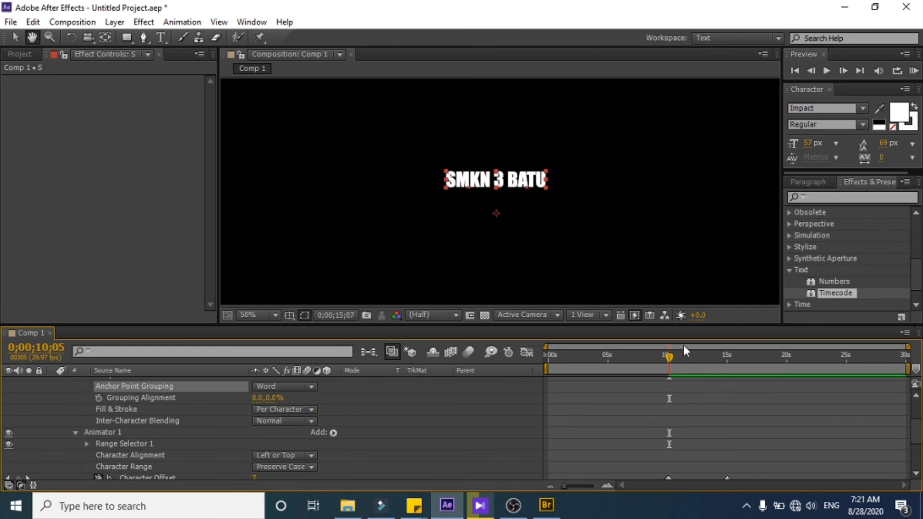
key(space)
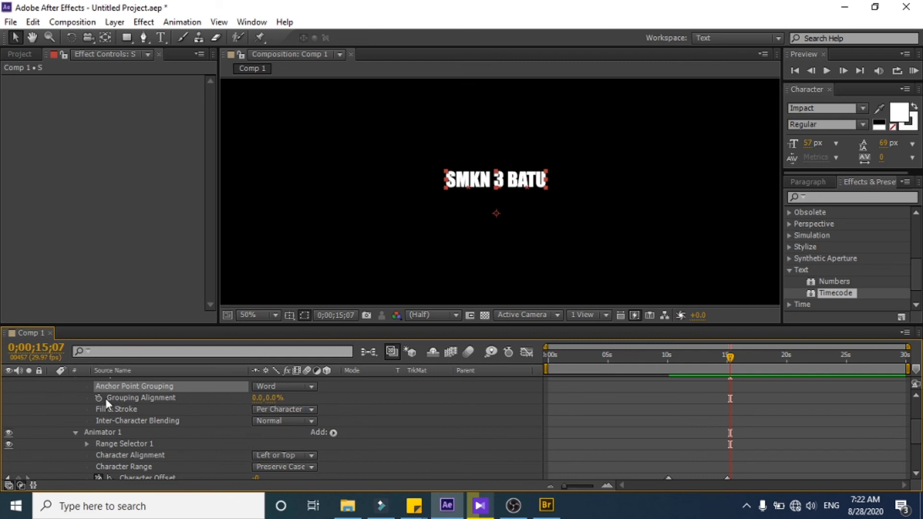
Step: Examine the choices for Fill & Stroke and Inter-Character Blending in the S layer's More Options
click(298, 409)
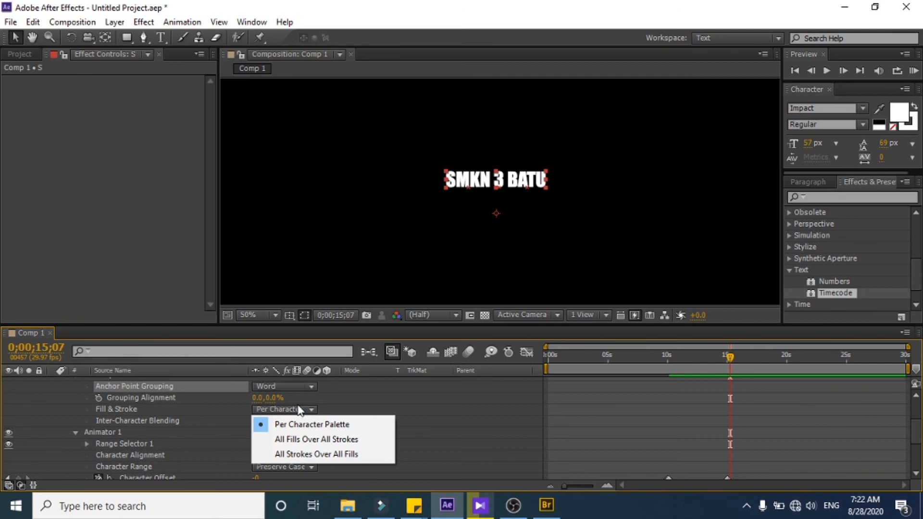
click(385, 407)
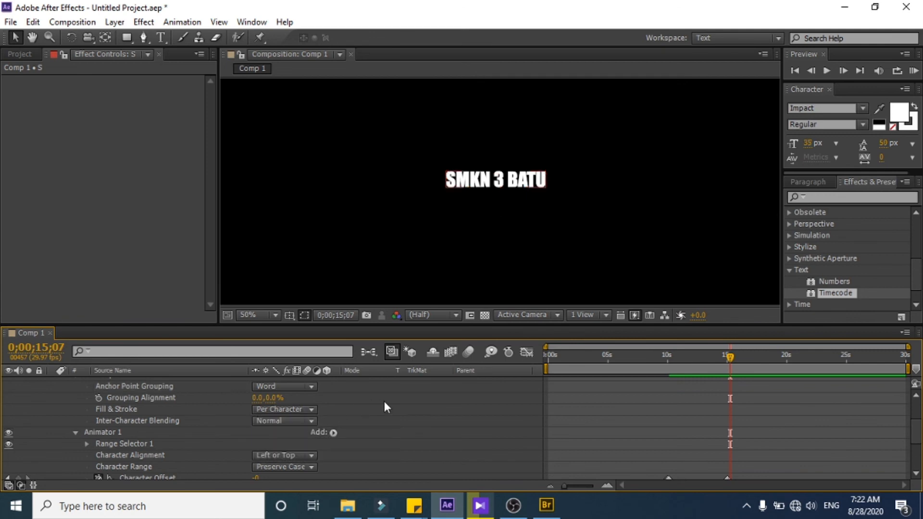
click(287, 421)
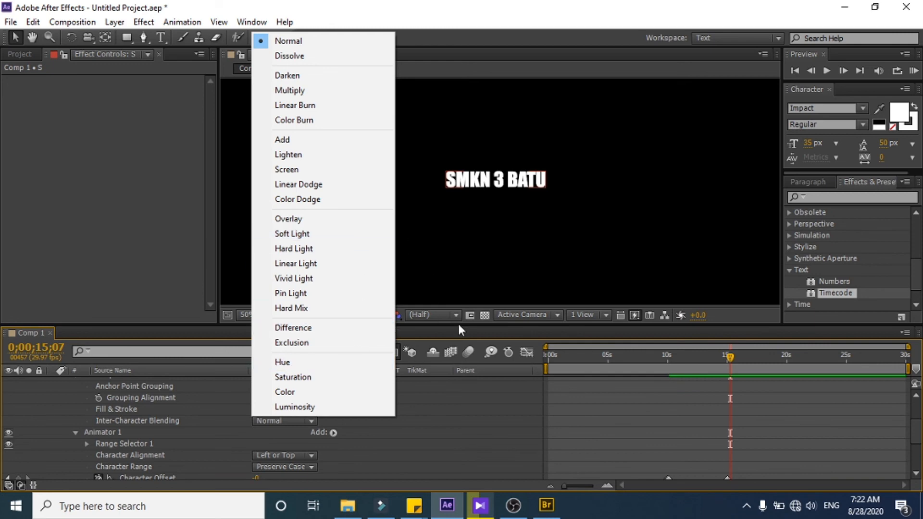
click(489, 397)
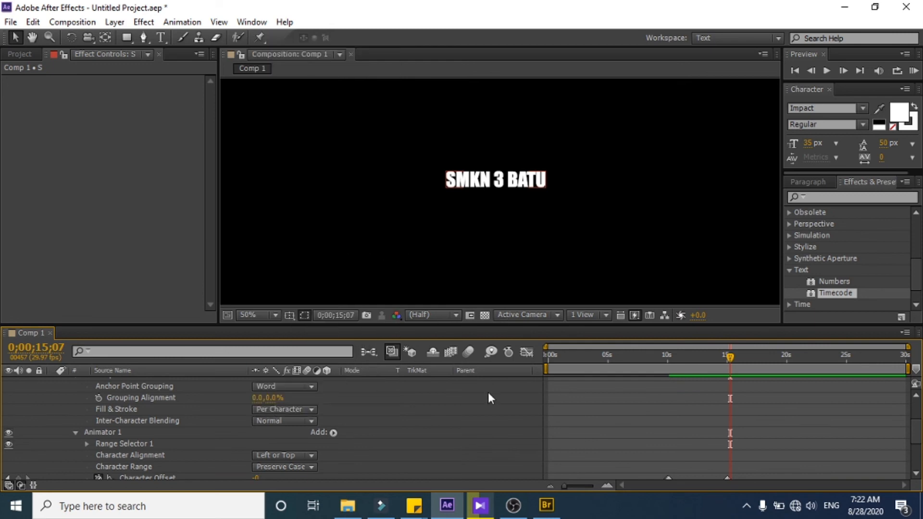